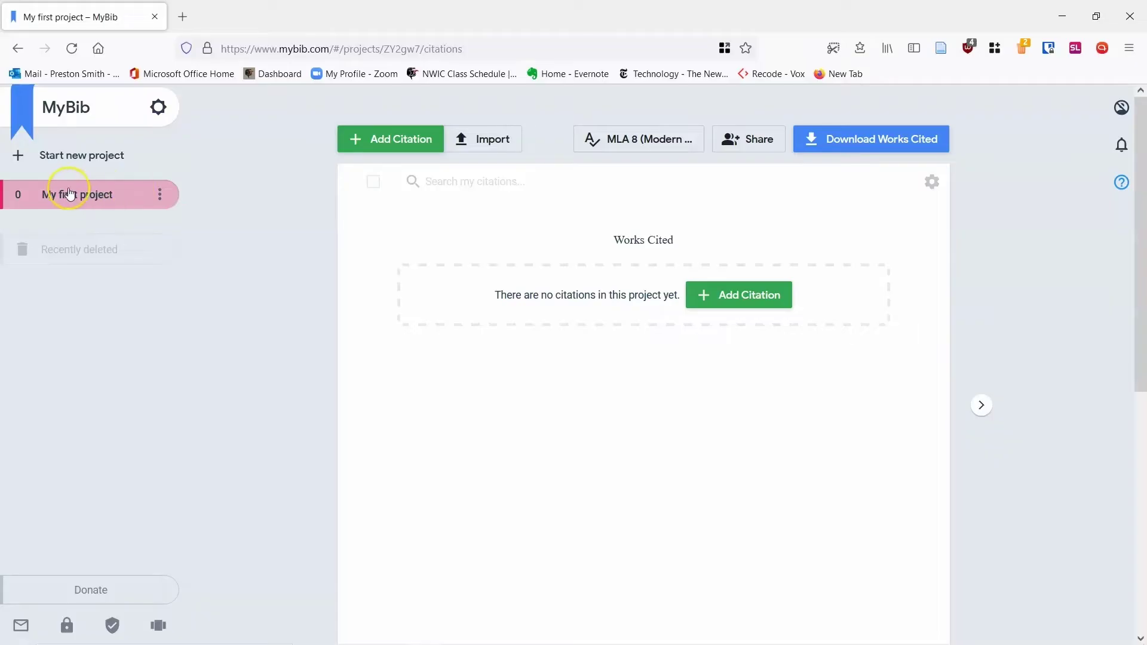
- Start a new project and name it "ENGL 100"
{"action": "left_click", "coordinate": [83, 160]}
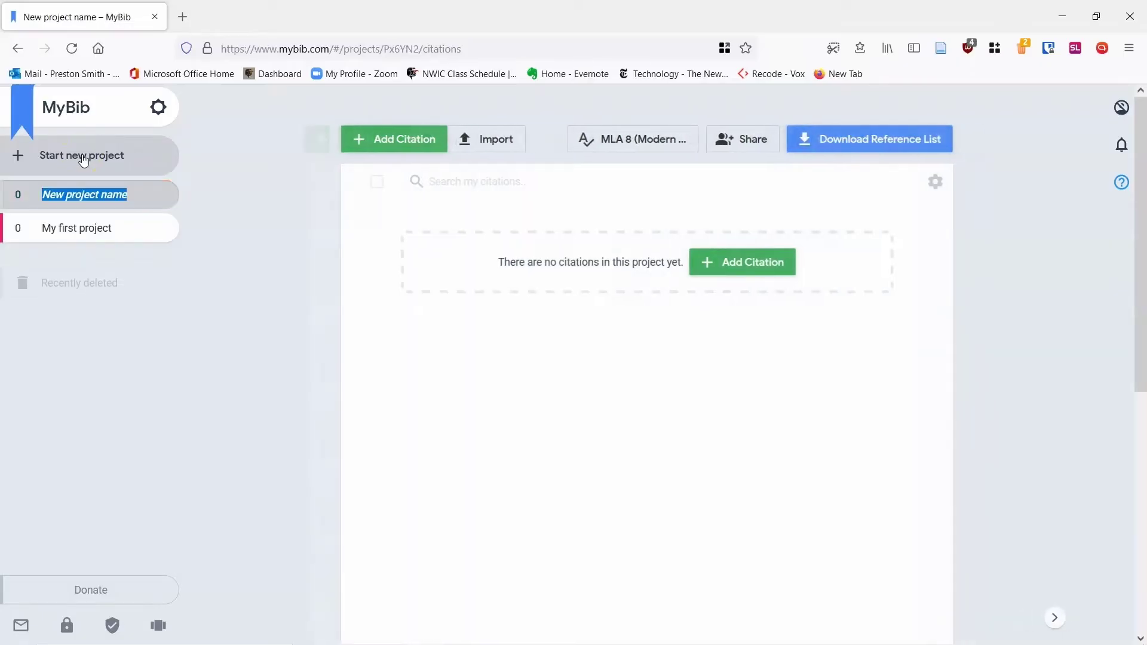
{"action": "type", "text": "E"}
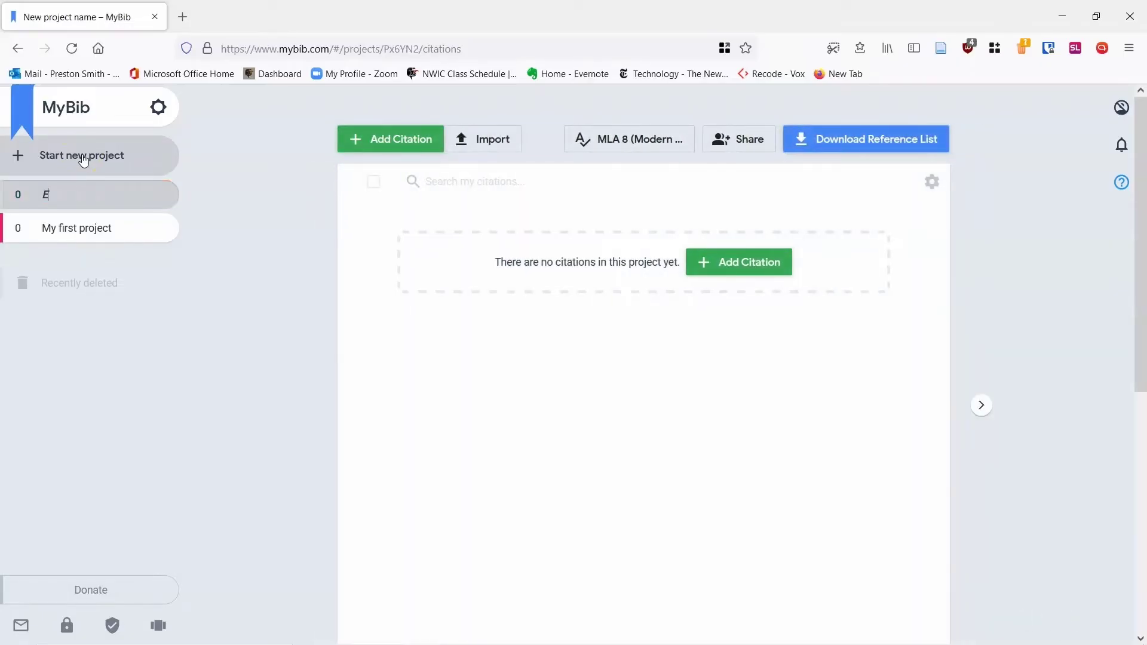
{"action": "type", "text": "NGL 100"}
{"action": "key", "text": "Return"}
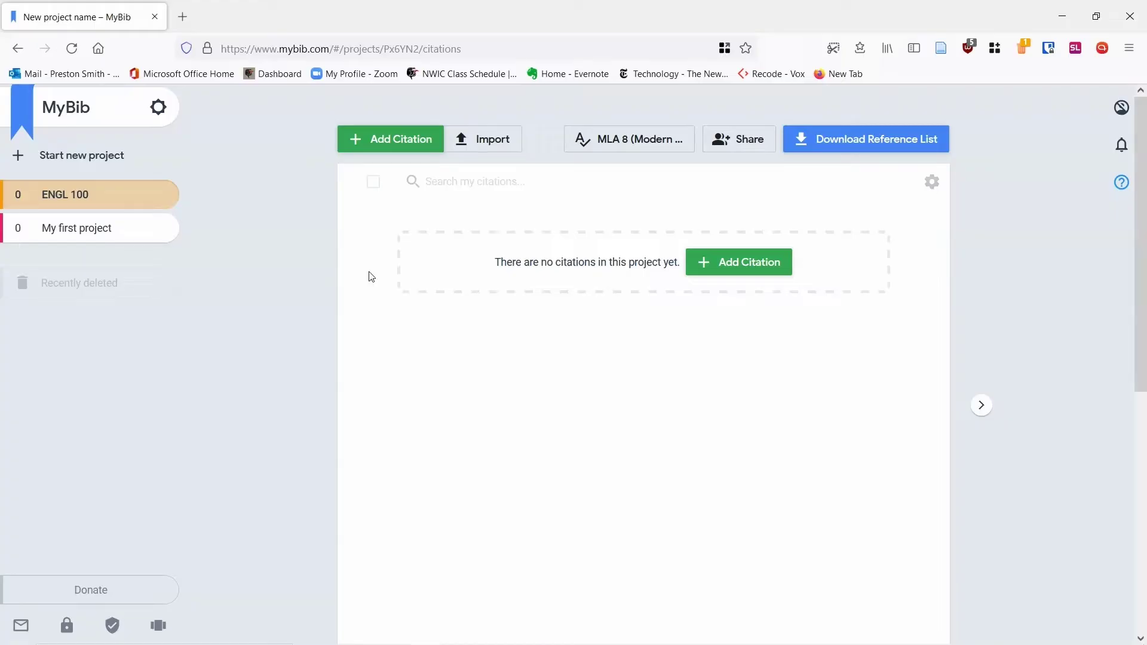
- Change the project's citation style to APA 7 (American Psychological Association 7th edition) and save it
{"action": "left_click", "coordinate": [628, 144]}
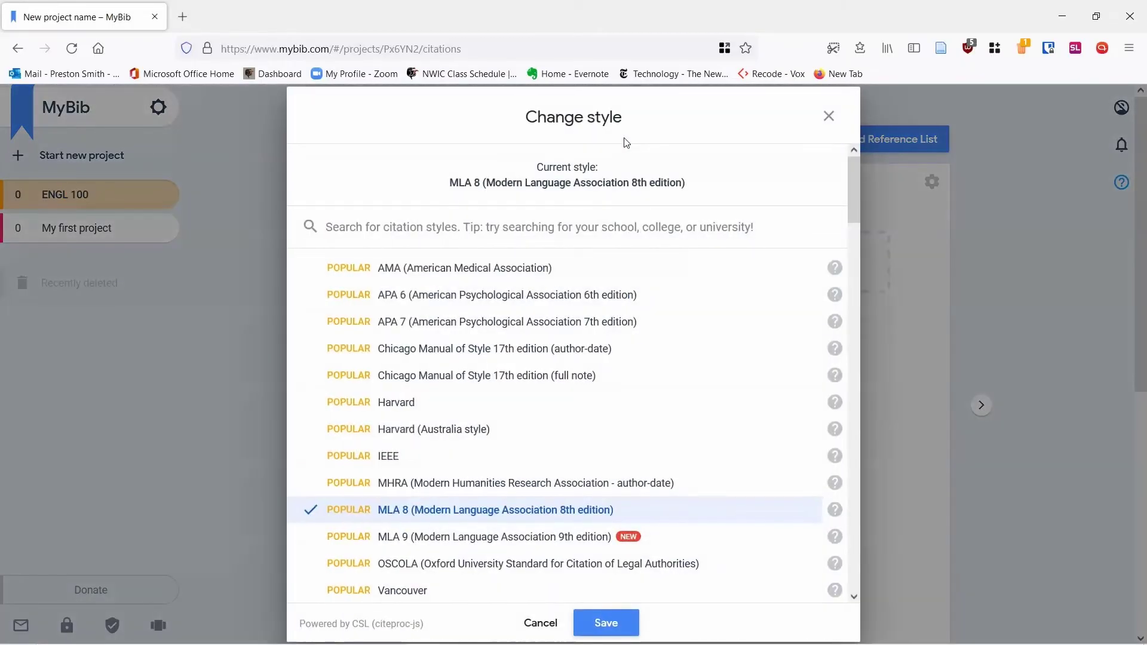
{"action": "scroll", "coordinate": [499, 327], "scroll_direction": "down", "scroll_amount": 1}
{"action": "left_click", "coordinate": [455, 262]}
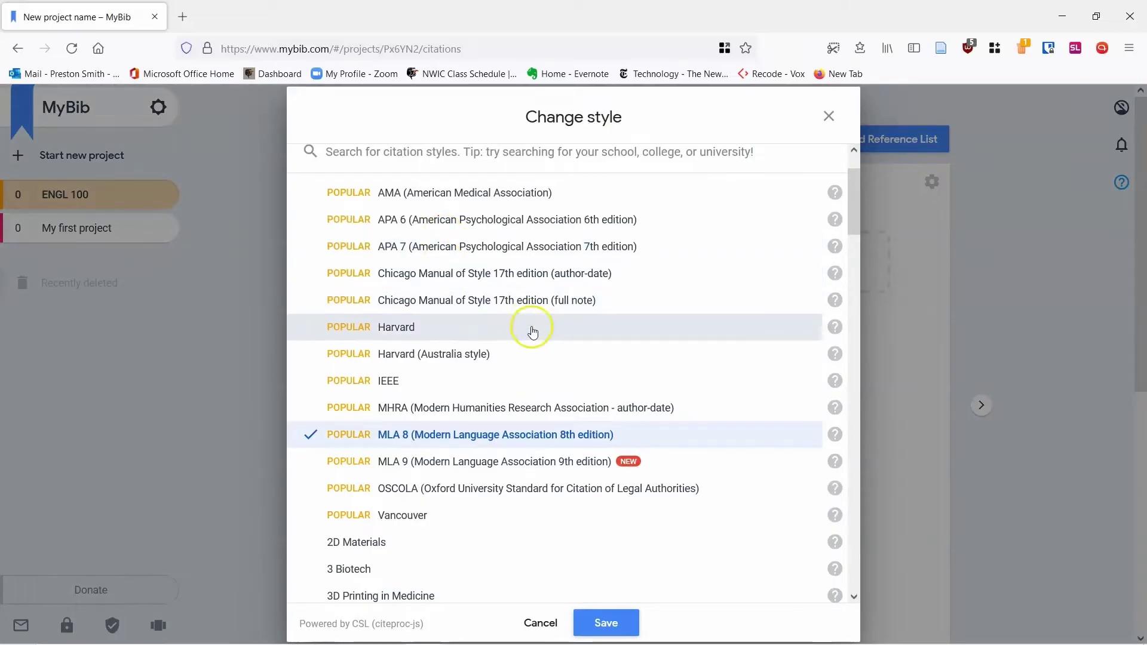
{"action": "scroll", "coordinate": [415, 320], "scroll_direction": "up", "scroll_amount": 1}
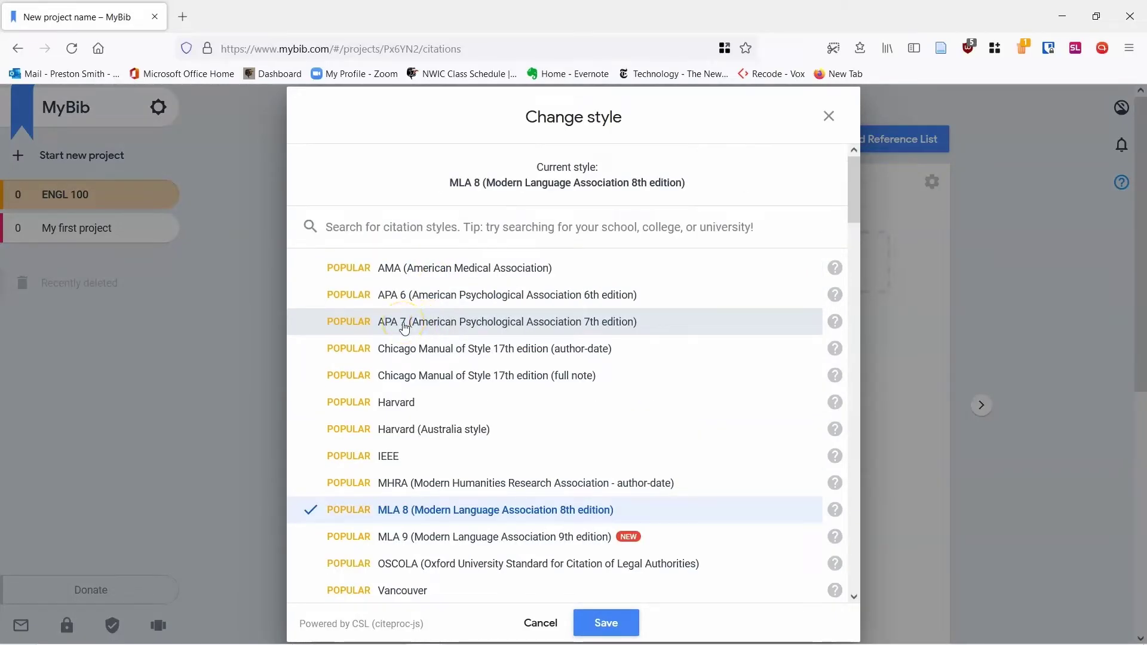
{"action": "left_click", "coordinate": [405, 326]}
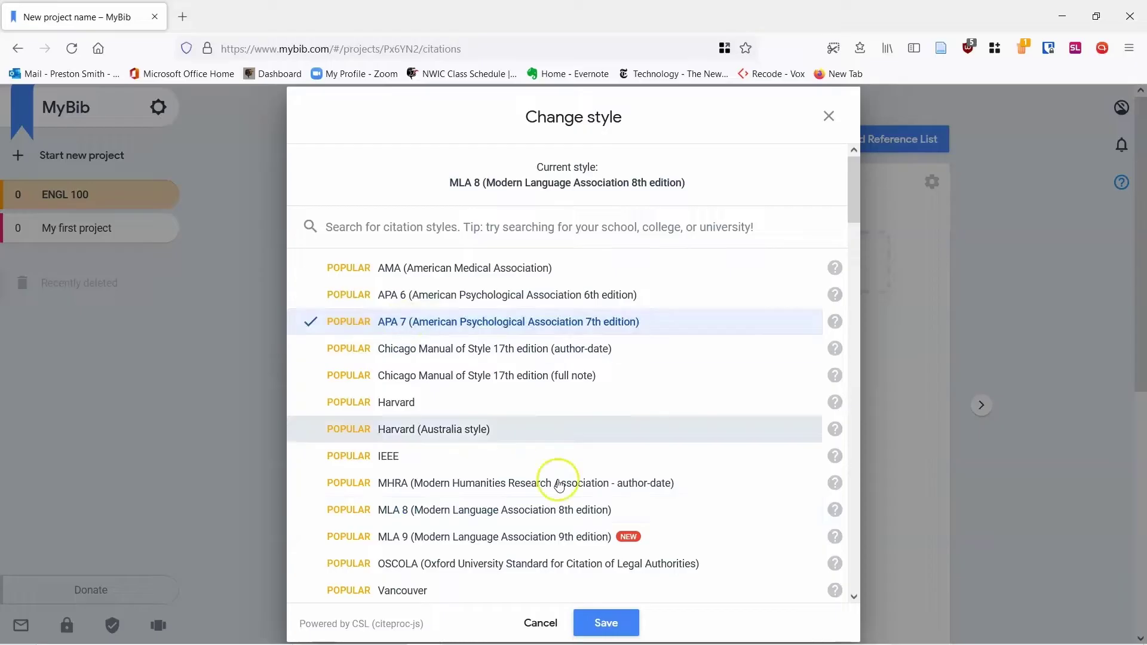
{"action": "left_click", "coordinate": [602, 621]}
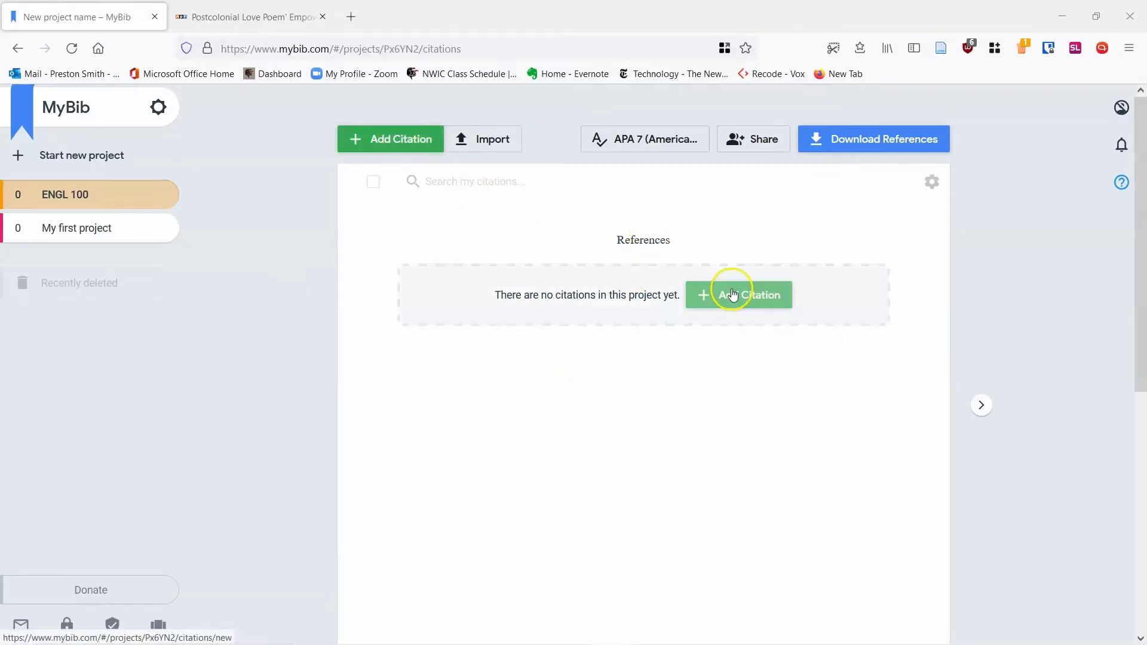
- Start a new citation and look over the additional source types, keeping Website as the type
{"action": "left_click", "coordinate": [388, 136]}
{"action": "left_click", "coordinate": [288, 273]}
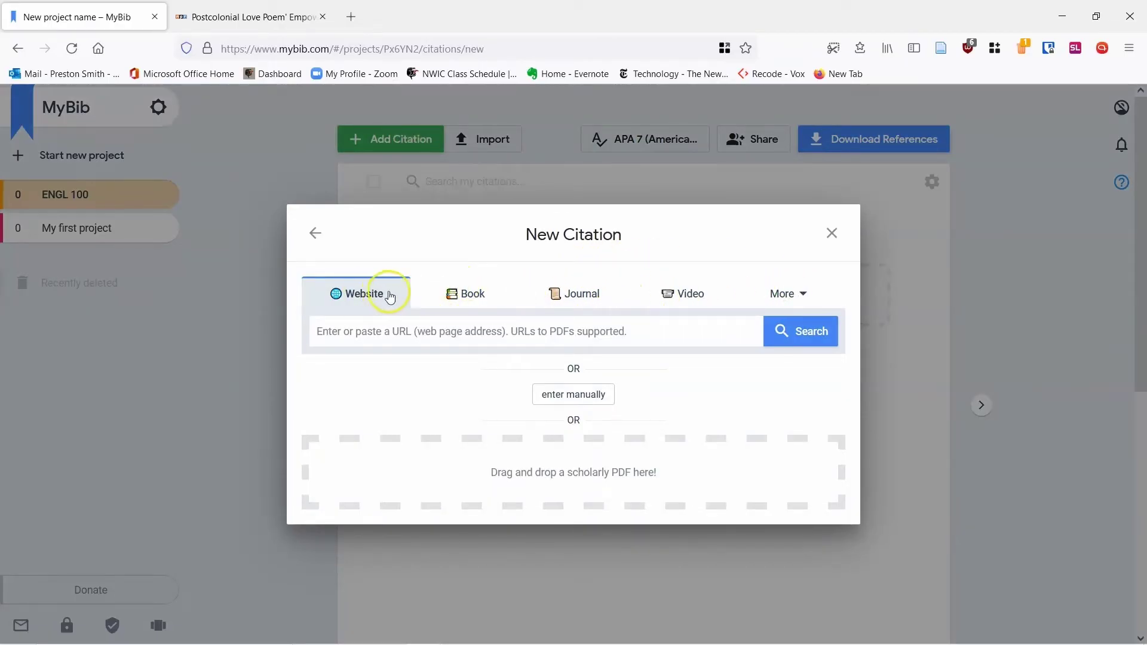
{"action": "left_click", "coordinate": [802, 296]}
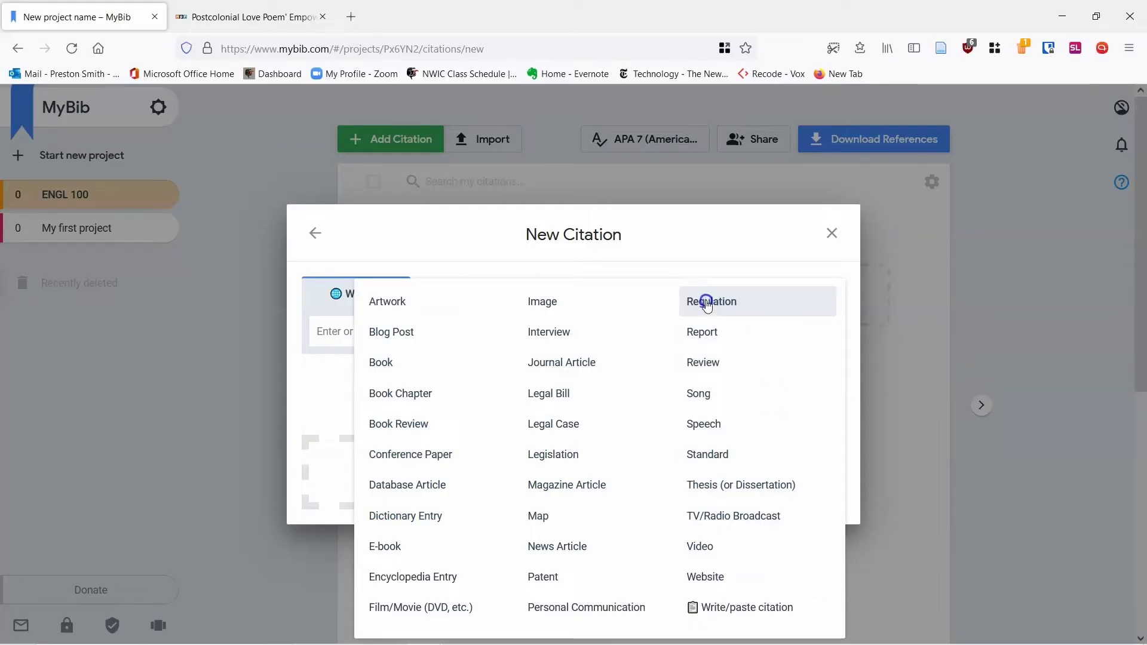
{"action": "left_click", "coordinate": [572, 185]}
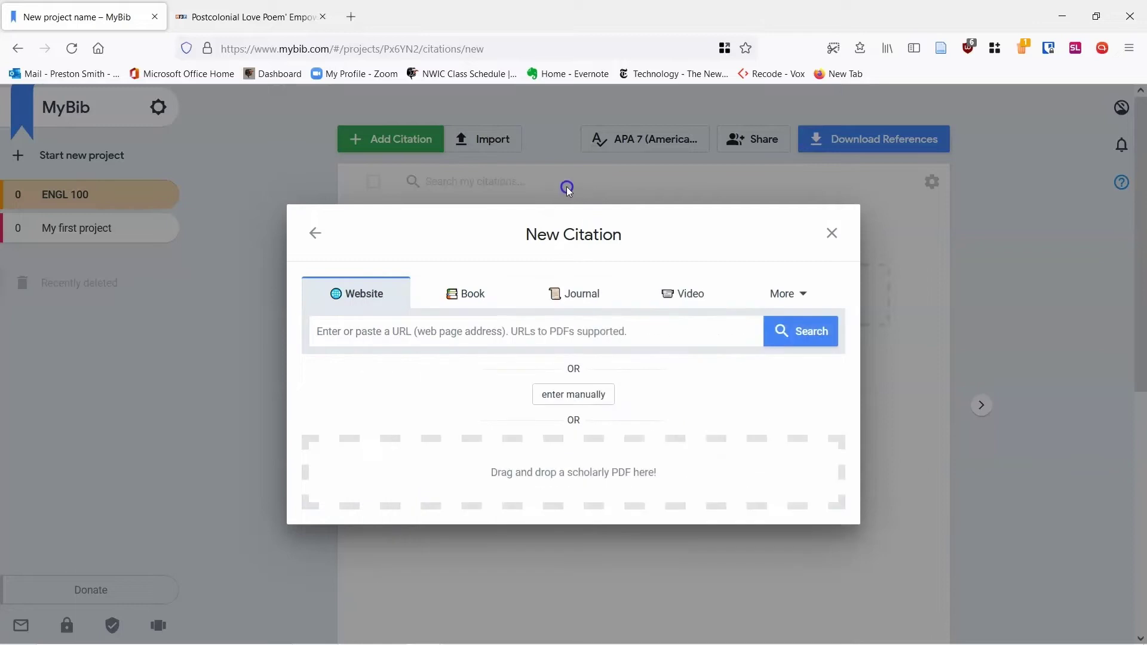
- Switch to the open NPR article on "Postcolonial Love Poem" and copy its web address
{"action": "left_click", "coordinate": [296, 22]}
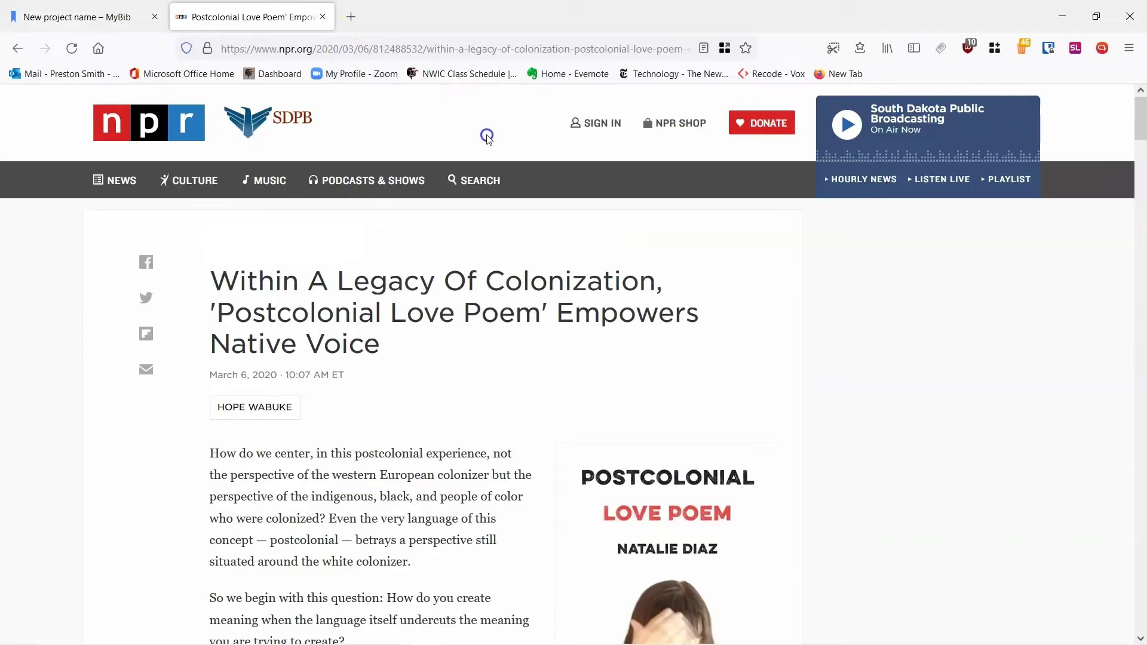
{"action": "left_click", "coordinate": [366, 47]}
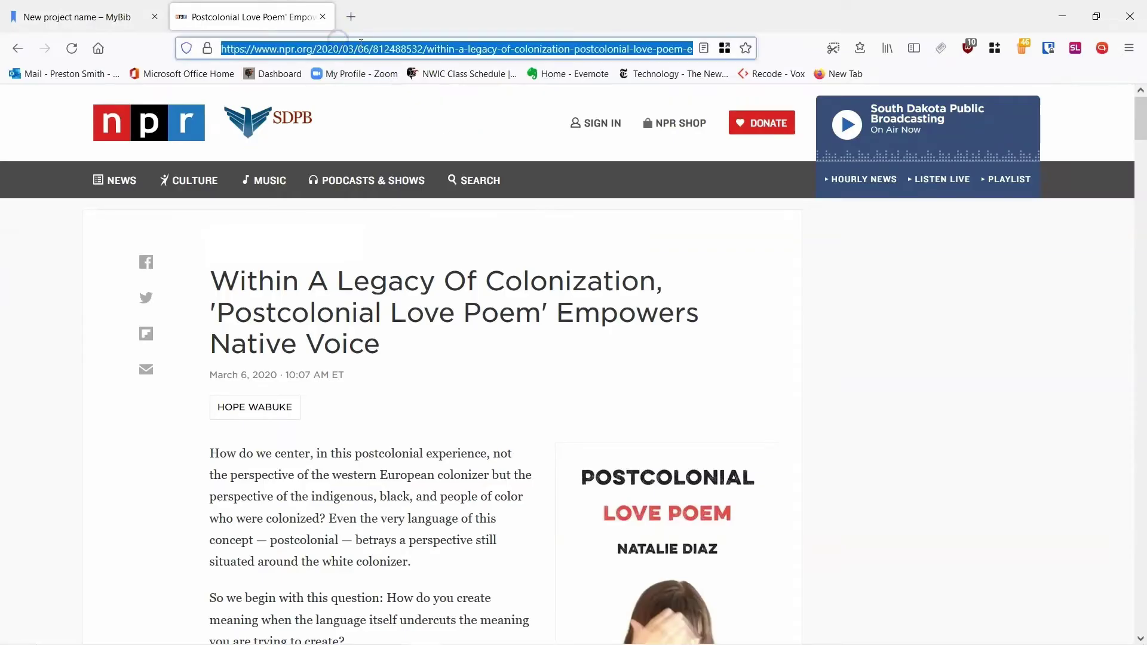
{"action": "right_click", "coordinate": [310, 49]}
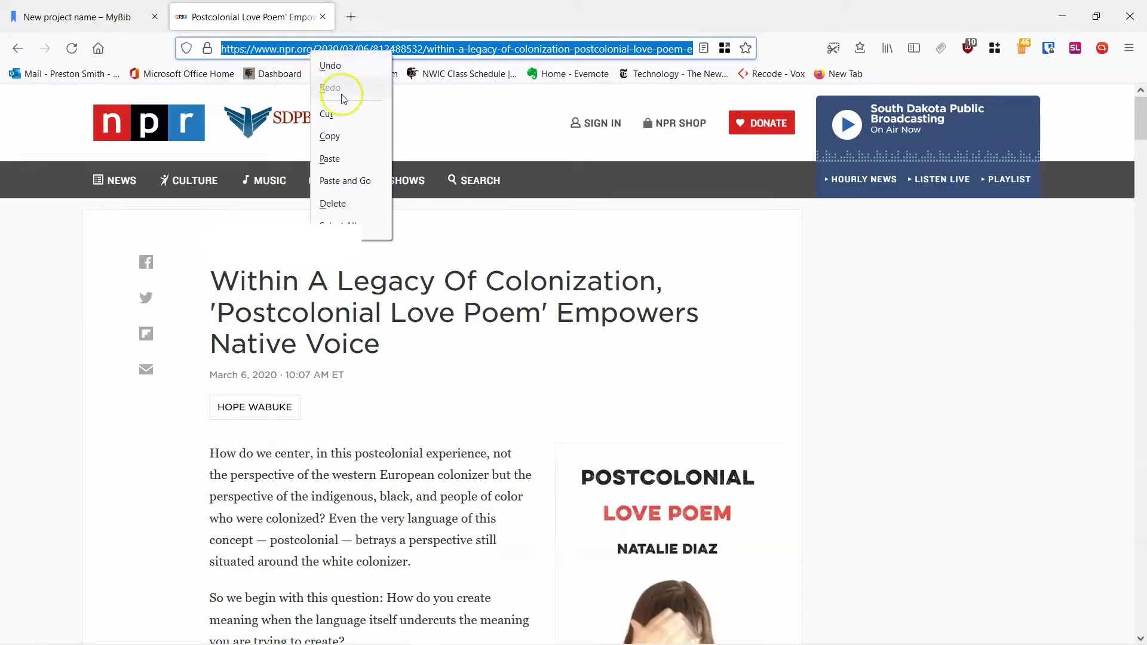
{"action": "left_click", "coordinate": [339, 134]}
- Back in MyBib, search for the website source using the copied NPR address and select the matching article
{"action": "left_click", "coordinate": [120, 18]}
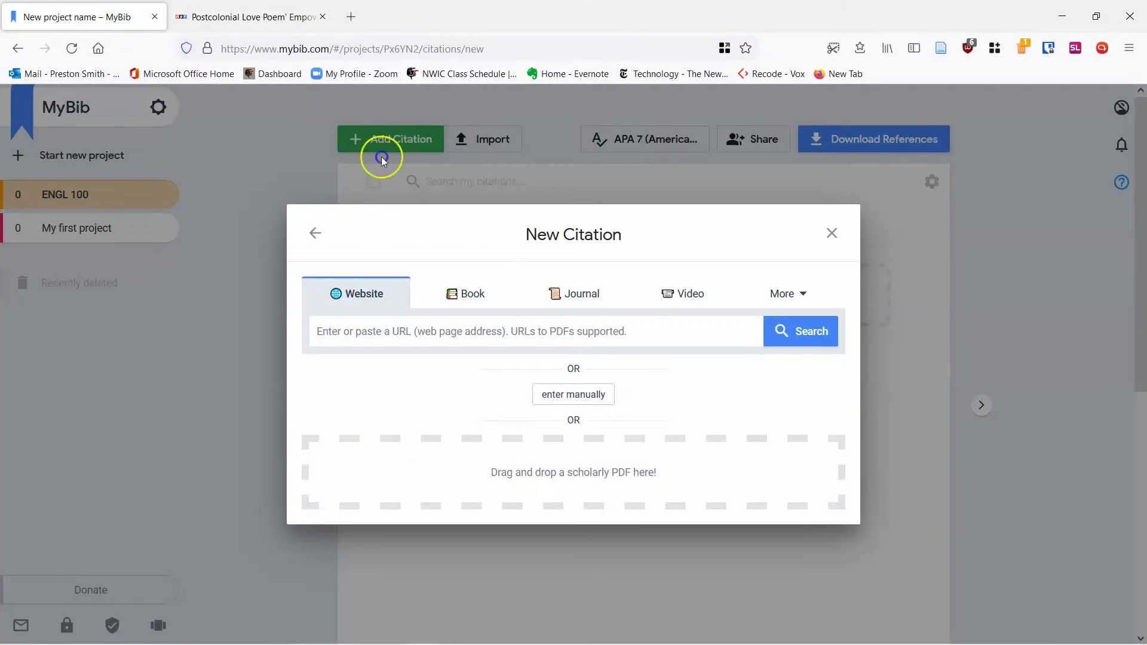
{"action": "right_click", "coordinate": [338, 332]}
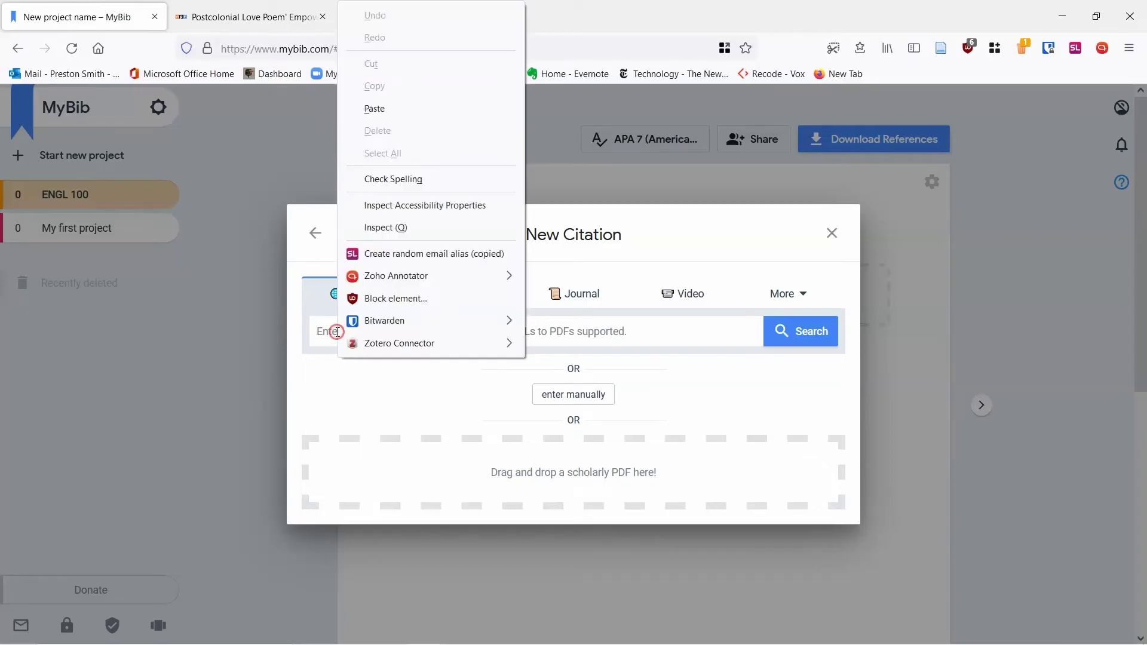
{"action": "left_click", "coordinate": [375, 108]}
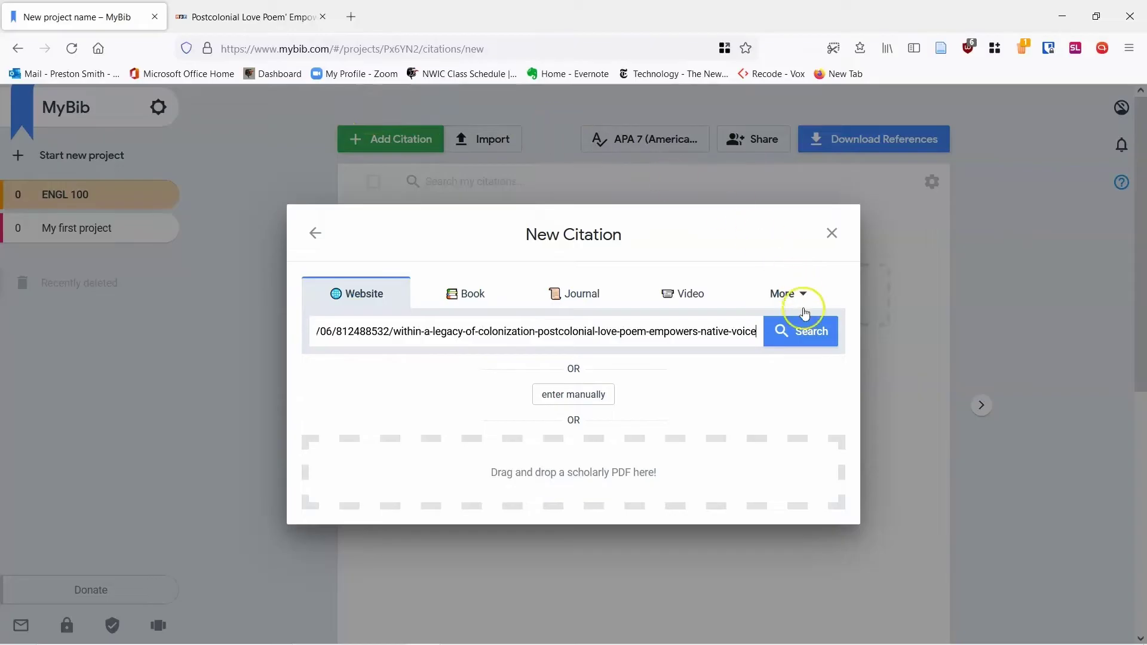
{"action": "left_click", "coordinate": [799, 338]}
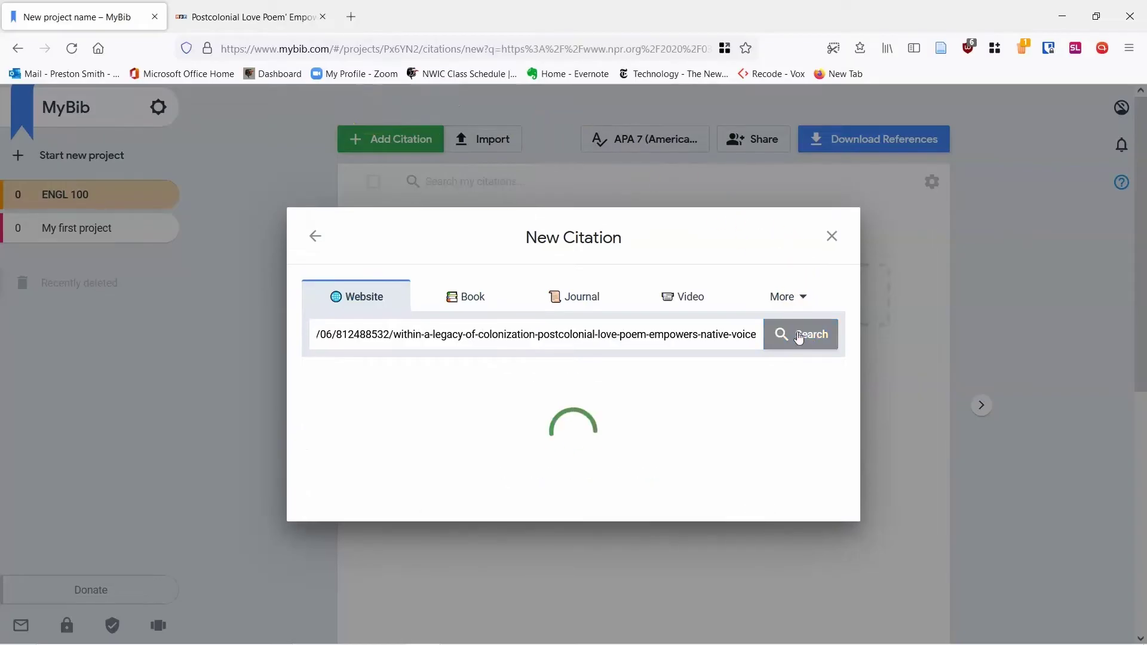
{"action": "left_click", "coordinate": [779, 339]}
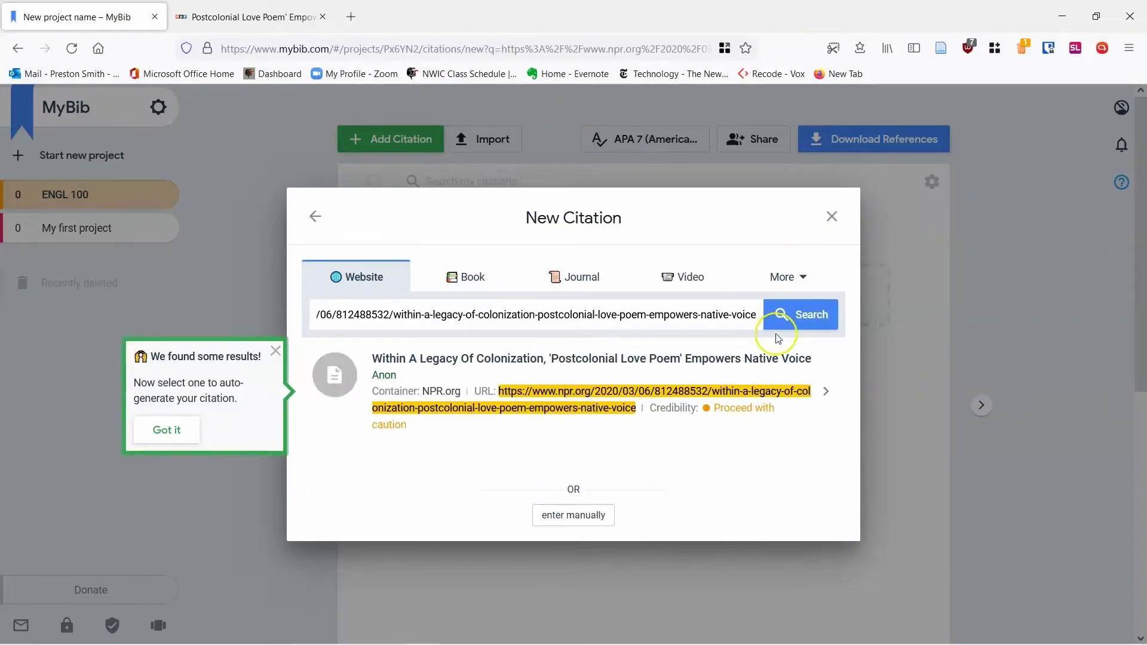
{"action": "left_click", "coordinate": [827, 395]}
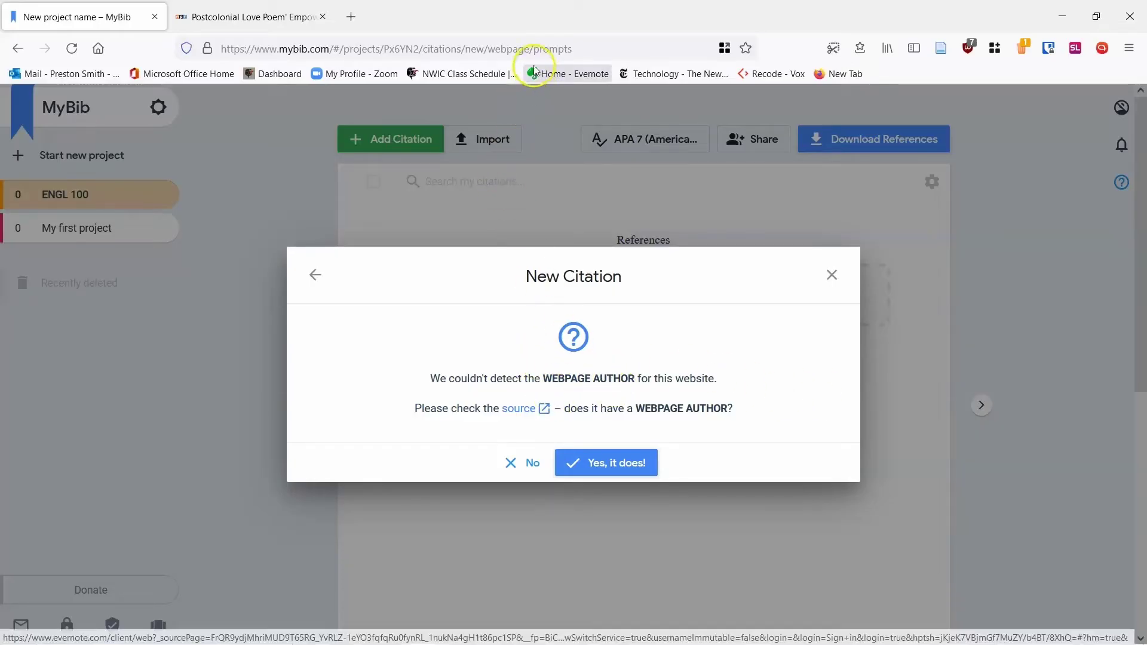
- Find the webpage author in the NPR article and enter the author's first and last name in the citation
{"action": "left_click", "coordinate": [266, 26]}
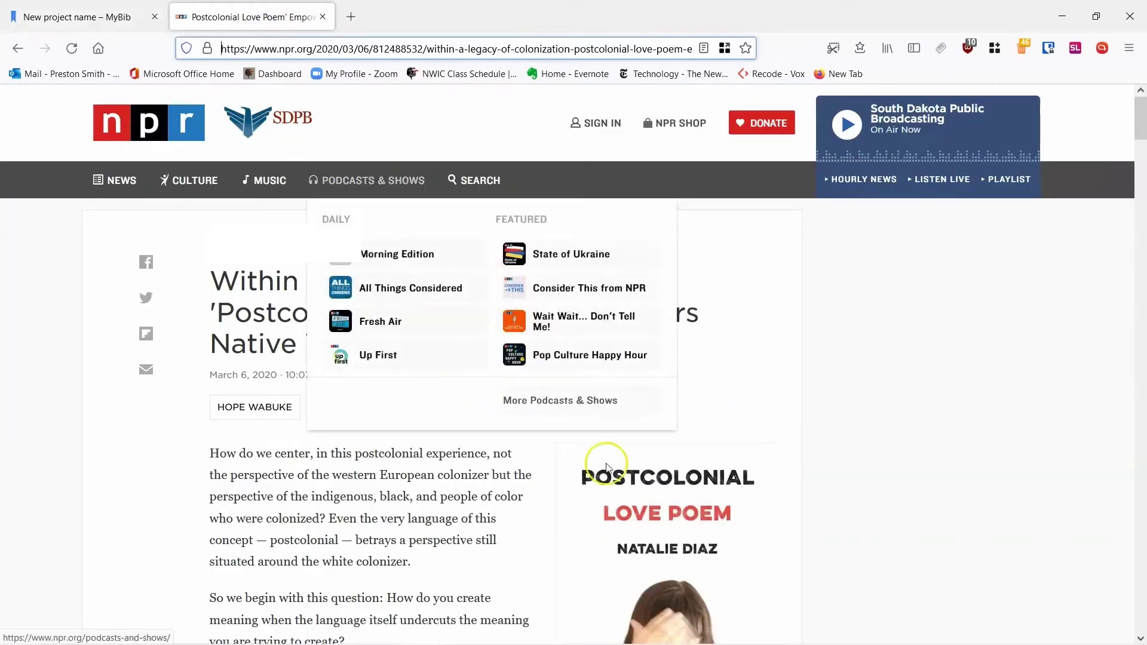
{"action": "left_click_drag", "start_coordinate": [292, 403], "coordinate": [211, 402]}
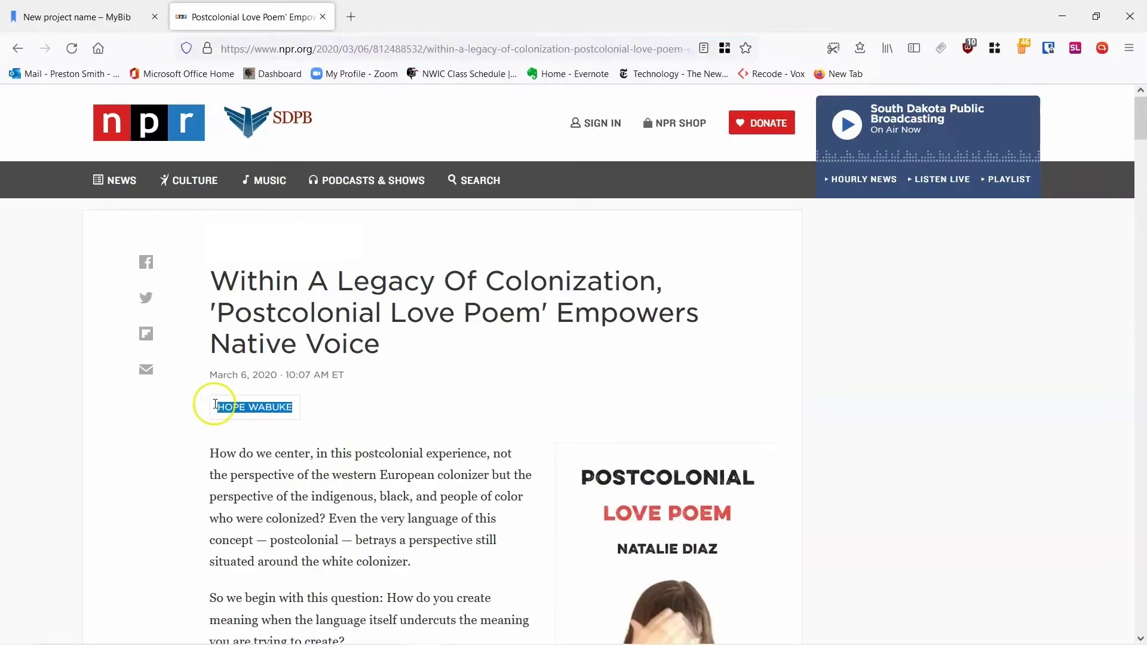
{"action": "left_click", "coordinate": [119, 24]}
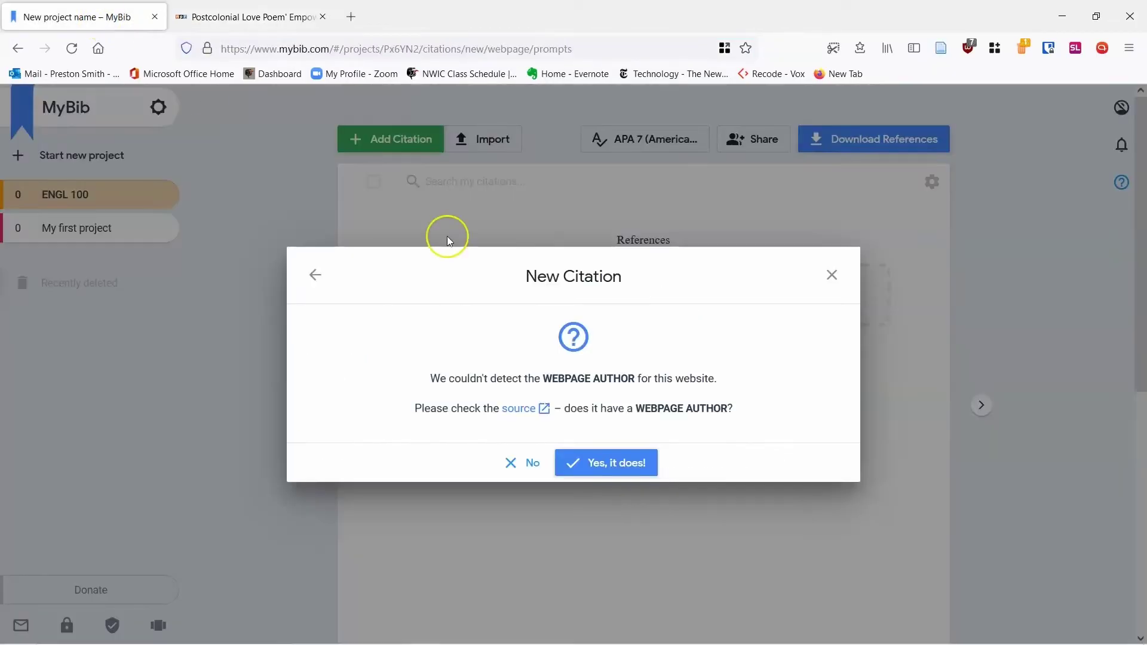
{"action": "left_click", "coordinate": [622, 463]}
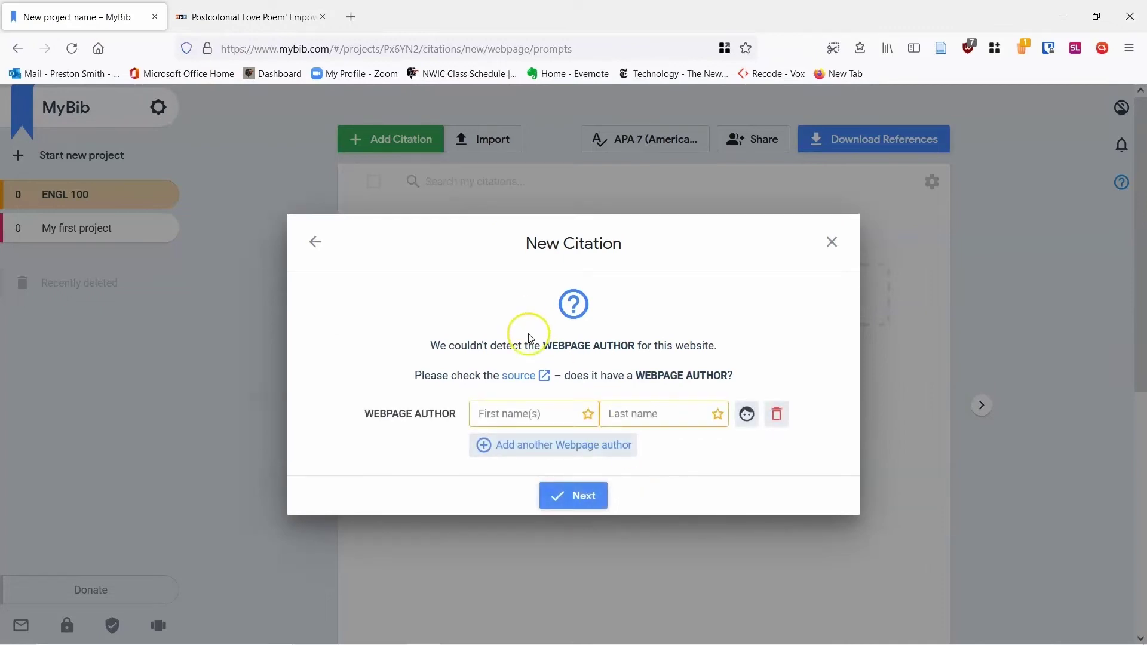
{"action": "left_click", "coordinate": [537, 412]}
{"action": "type", "text": "Hope"}
{"action": "key", "text": "Tab"}
{"action": "type", "text": "Wa"}
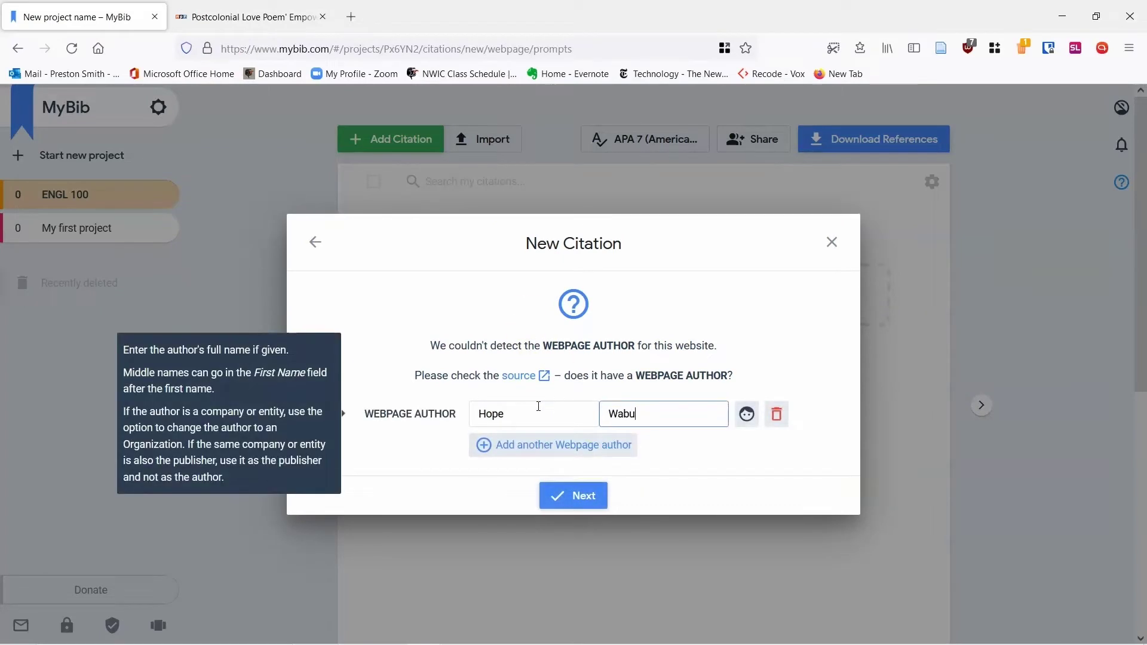
{"action": "left_click", "coordinate": [571, 495]}
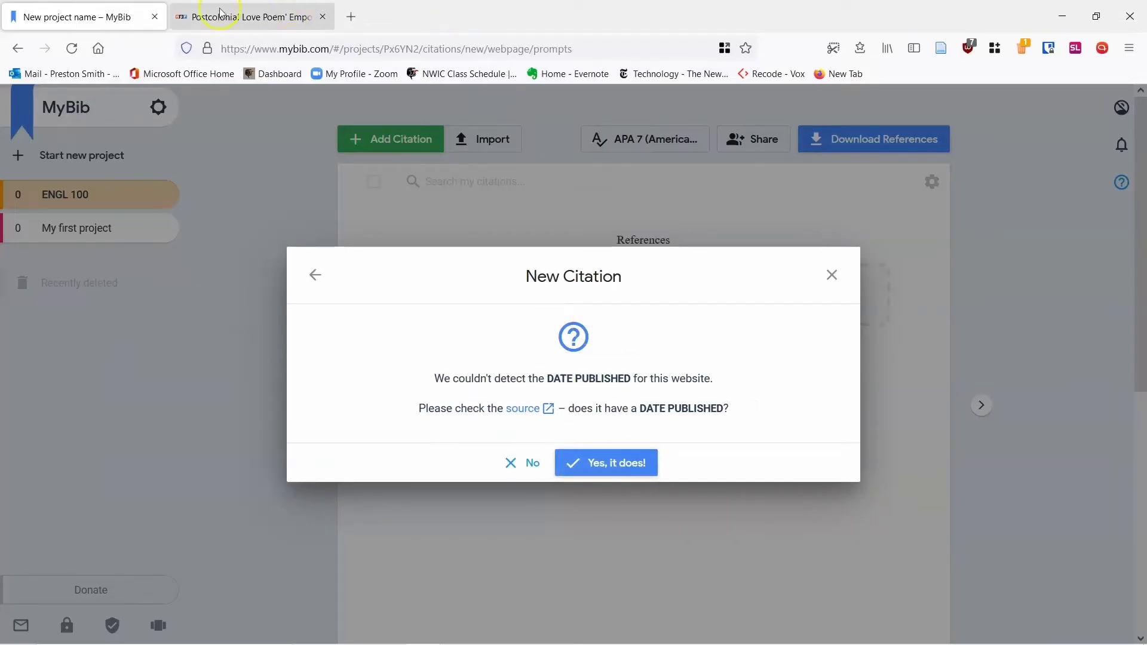
- Find the publication date in the NPR article and enter 2020, 03, 06 as the citation's date published
{"action": "left_click", "coordinate": [238, 15]}
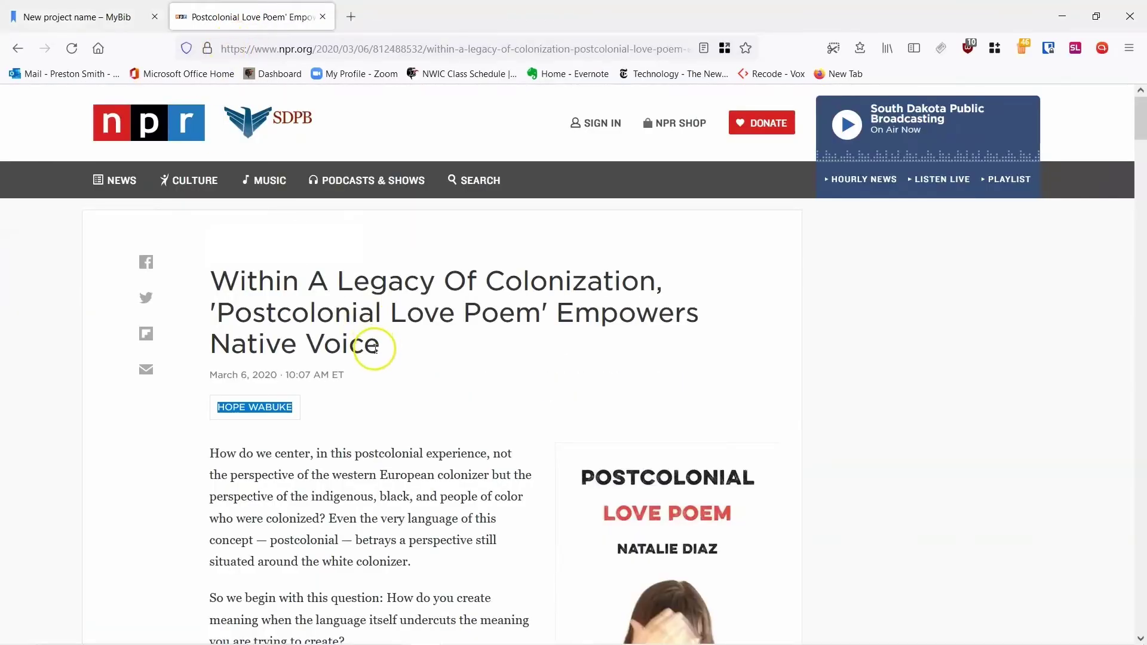
{"action": "left_click_drag", "start_coordinate": [205, 373], "coordinate": [278, 375]}
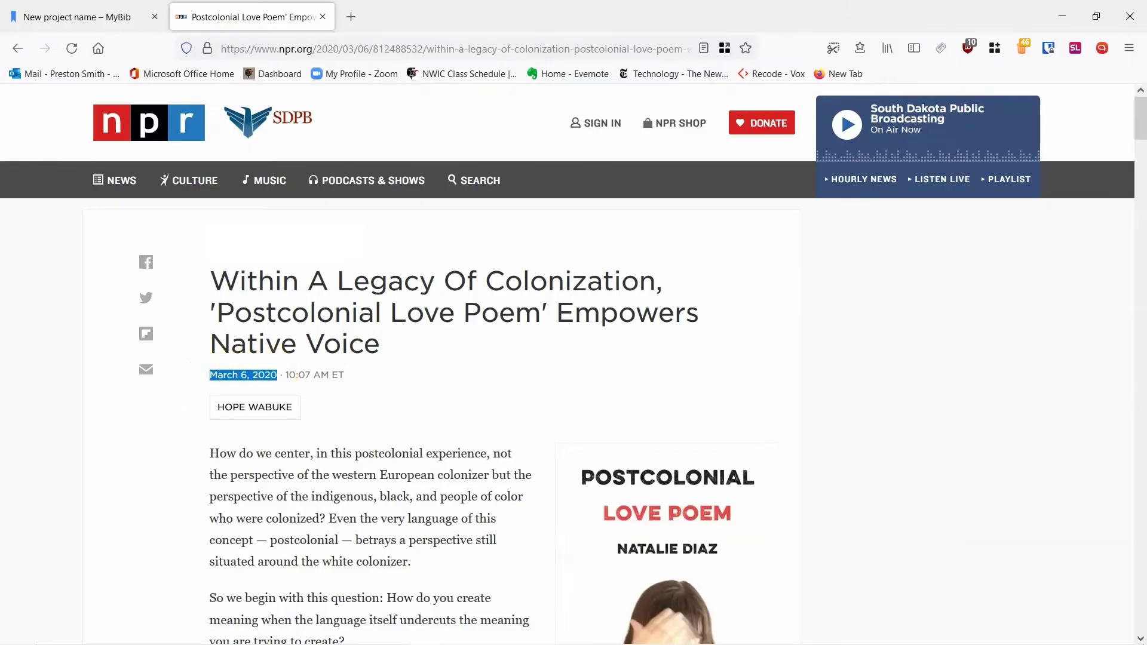
{"action": "left_click", "coordinate": [138, 18]}
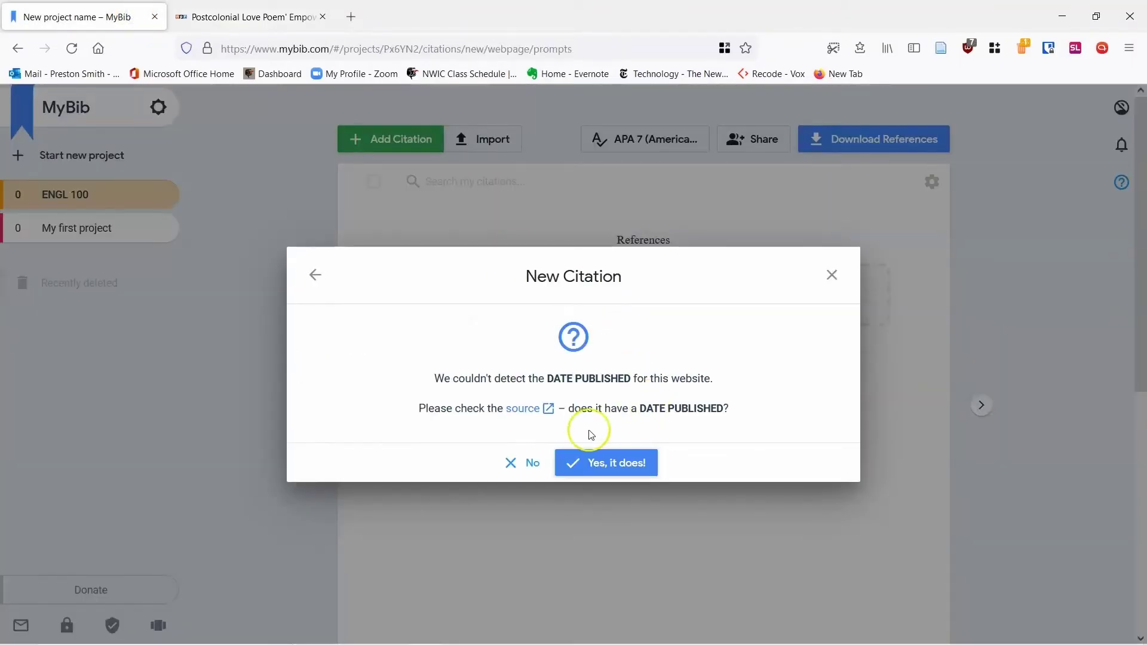
{"action": "left_click", "coordinate": [626, 472]}
{"action": "left_click", "coordinate": [495, 428]}
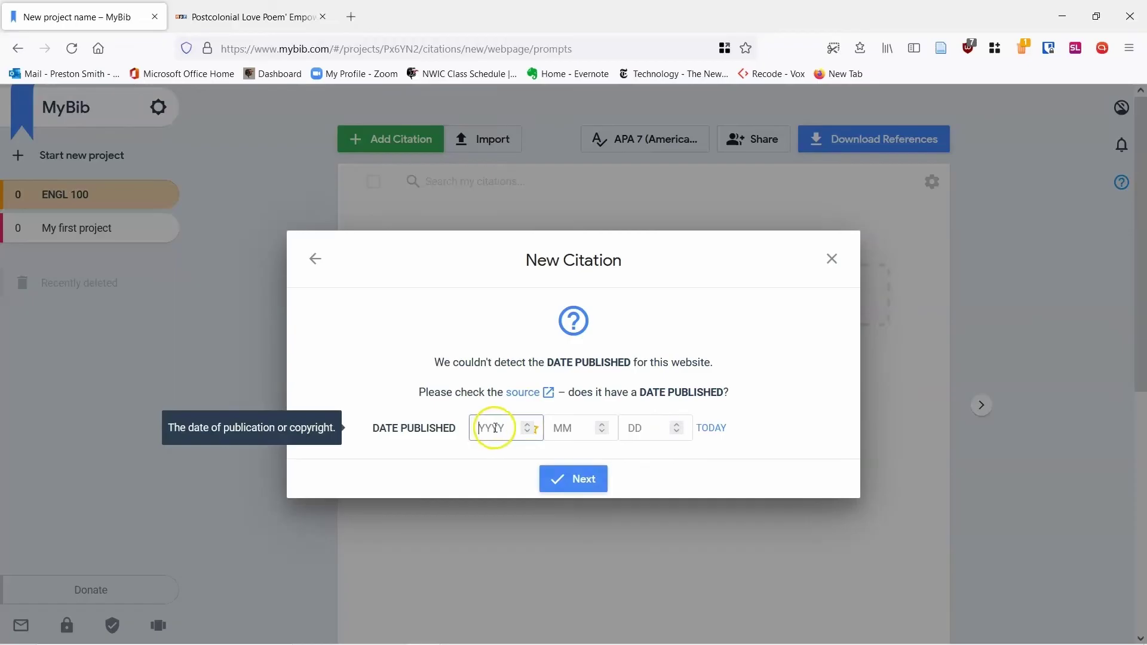
{"action": "key", "text": "Tab"}
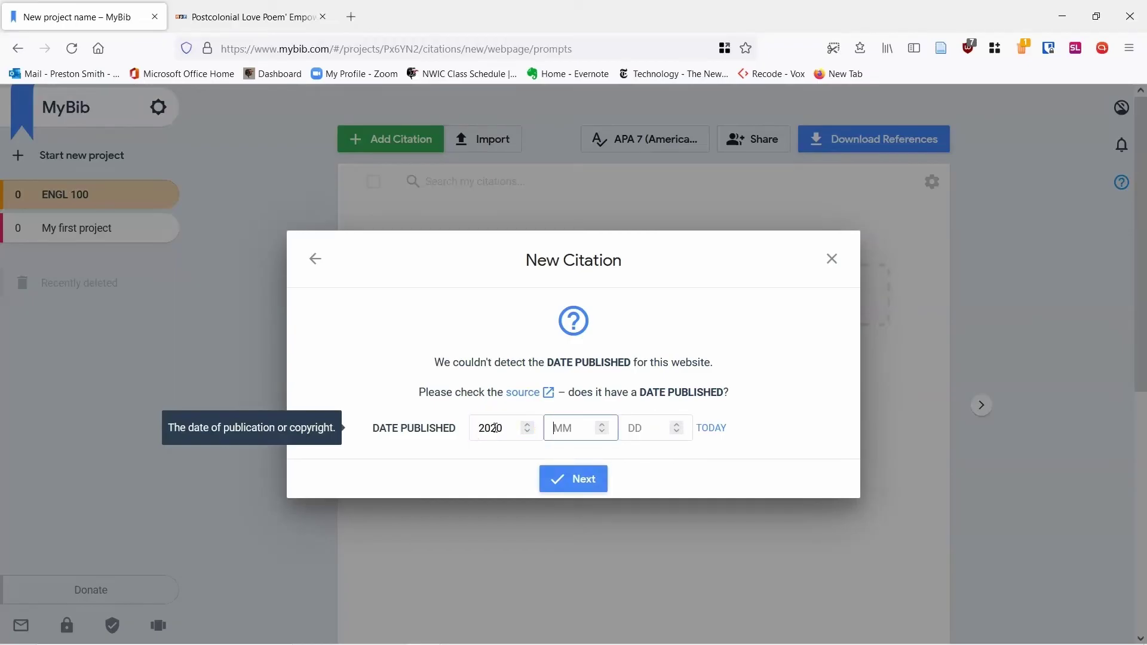
{"action": "type", "text": "03"}
{"action": "key", "text": "Tab"}
{"action": "type", "text": "06"}
{"action": "left_click", "coordinate": [555, 475]}
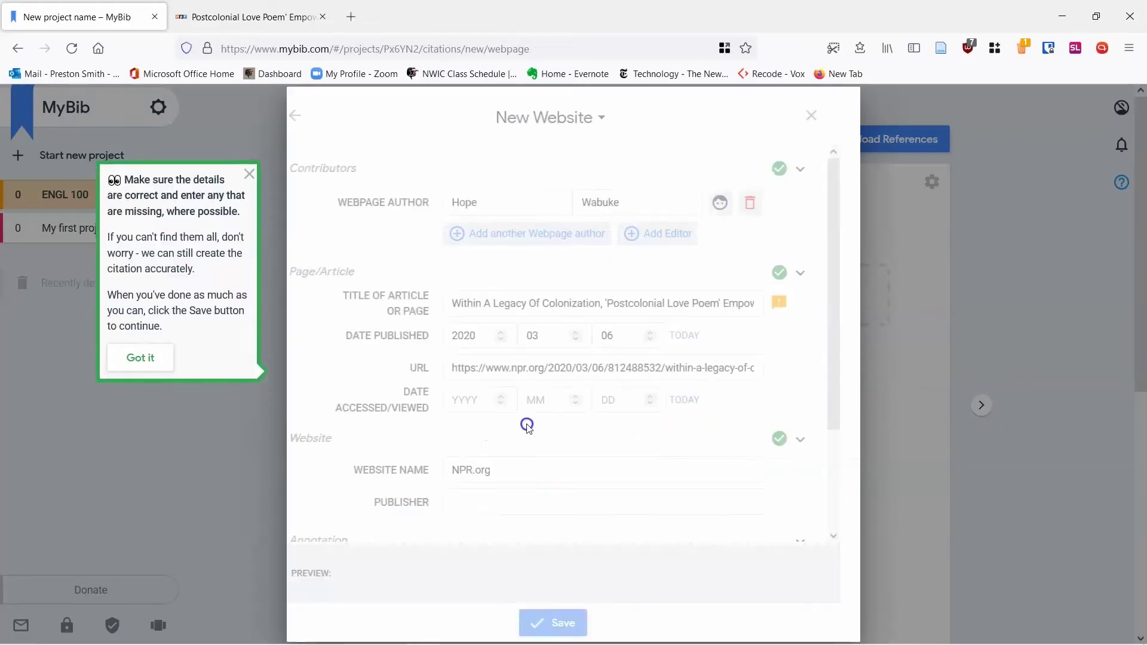
- Set the publisher of the NPR website citation to National Public Radio, review the entry and save it
{"action": "left_click", "coordinate": [574, 294]}
{"action": "scroll", "coordinate": [678, 179], "scroll_direction": "down", "scroll_amount": 2}
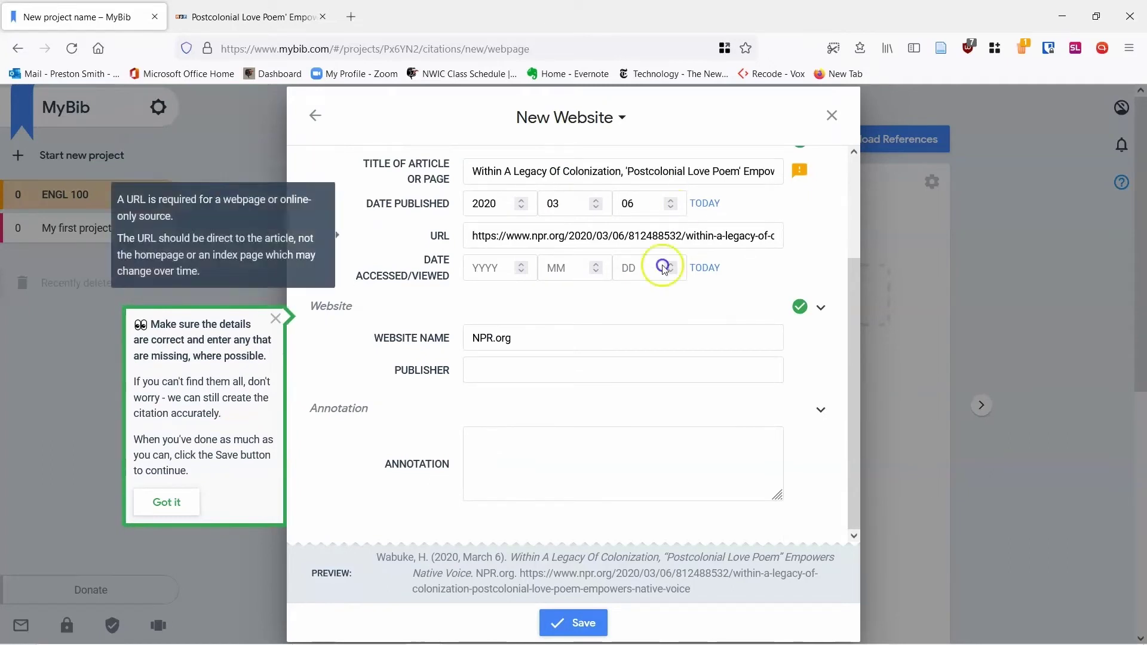
{"action": "scroll", "coordinate": [661, 271], "scroll_direction": "up", "scroll_amount": 3}
{"action": "scroll", "coordinate": [662, 270], "scroll_direction": "down", "scroll_amount": 3}
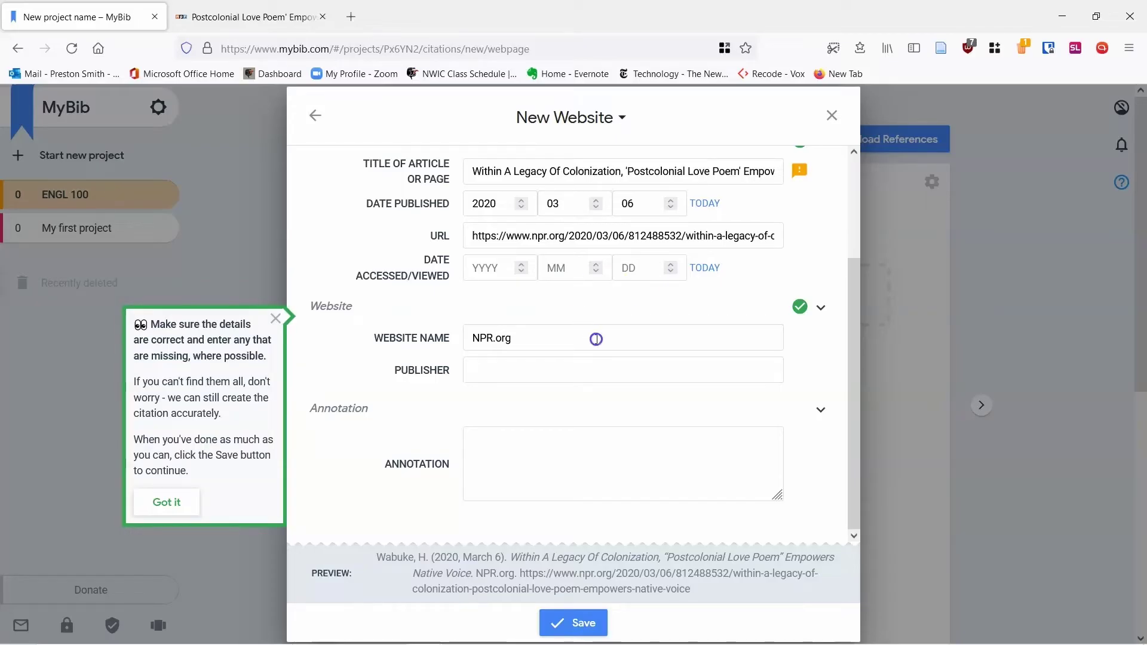
{"action": "left_click", "coordinate": [470, 368]}
{"action": "type", "text": "National Public"}
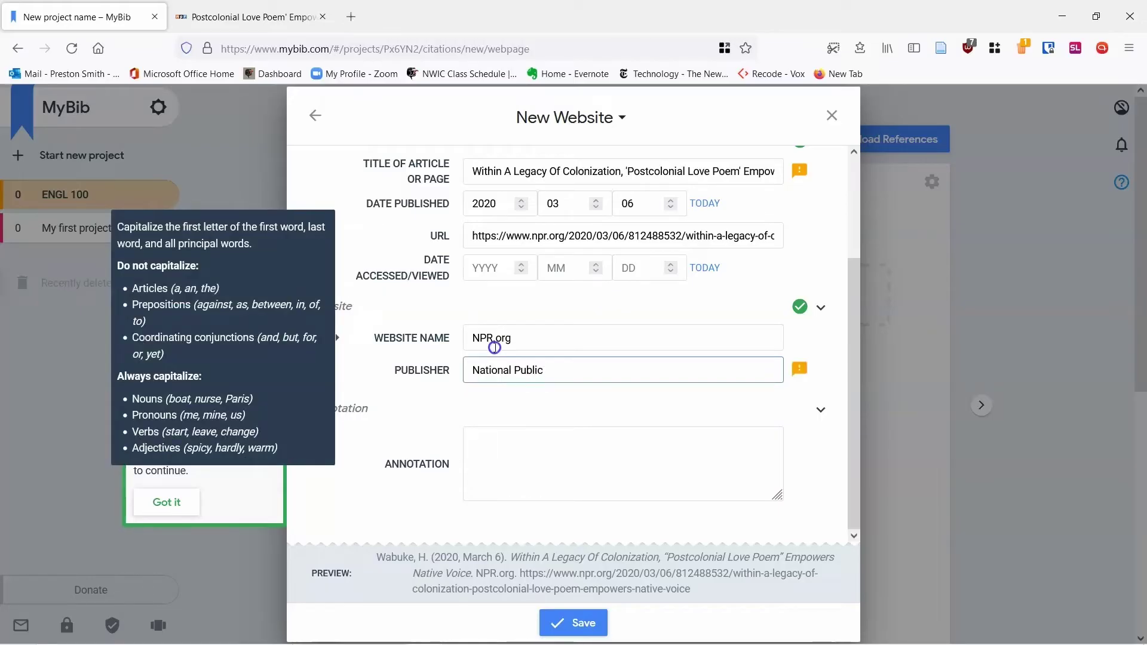
{"action": "type", "text": " Rad"}
{"action": "type", "text": "io"}
{"action": "scroll", "coordinate": [684, 293], "scroll_direction": "up", "scroll_amount": 2}
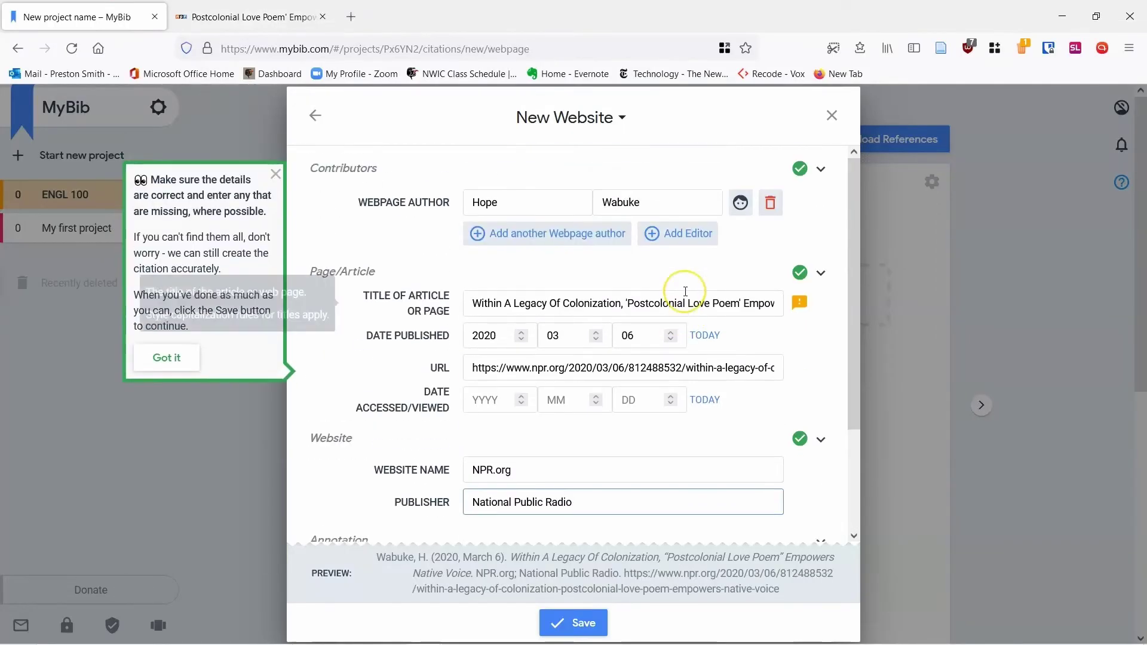
{"action": "scroll", "coordinate": [686, 291], "scroll_direction": "down", "scroll_amount": 2}
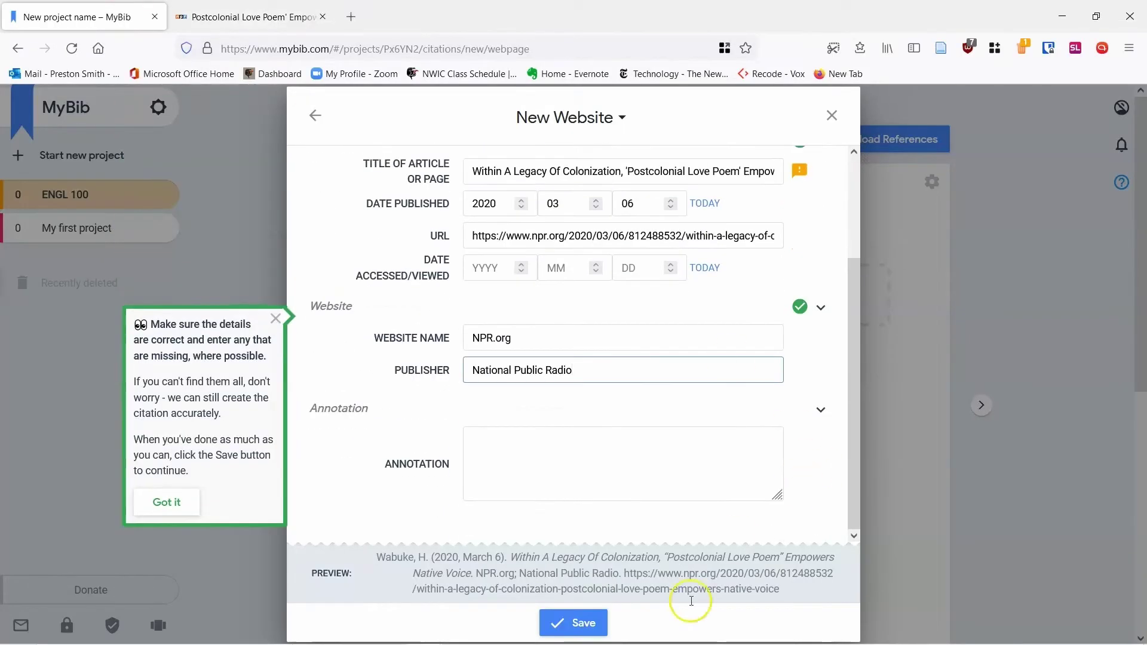
{"action": "left_click", "coordinate": [585, 622]}
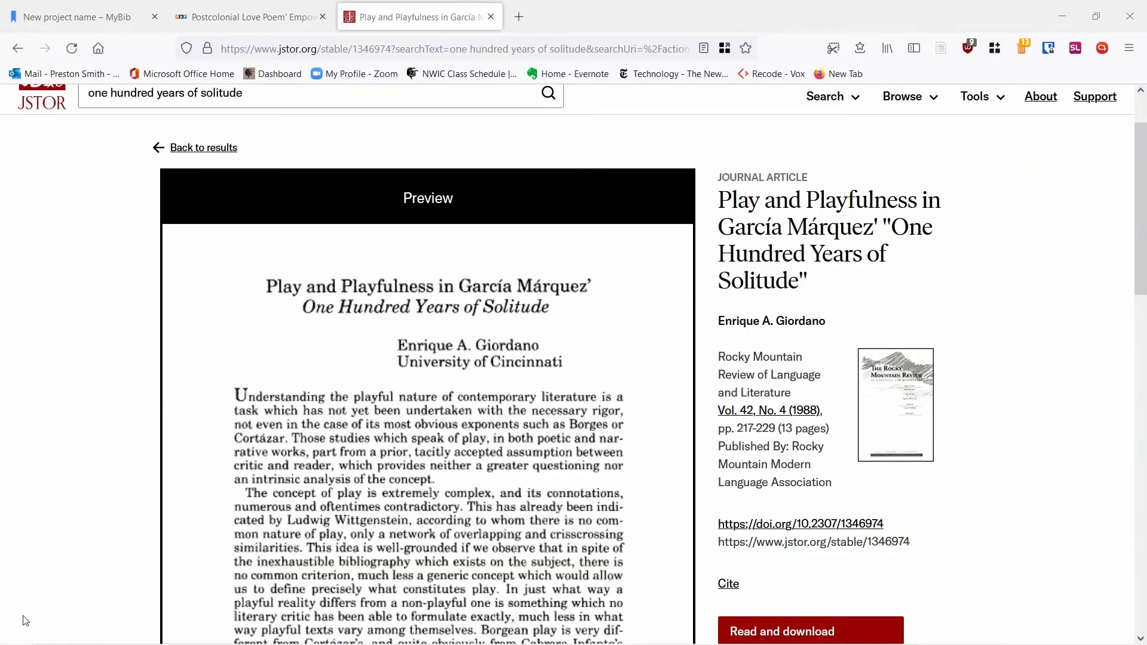
- On the JSTOR page for "Play and Playfulness in García Márquez' 'One Hundred Years of Solitude'", copy the article's DOI link
{"action": "left_click", "coordinate": [27, 620]}
{"action": "left_click_drag", "start_coordinate": [824, 278], "coordinate": [730, 202]}
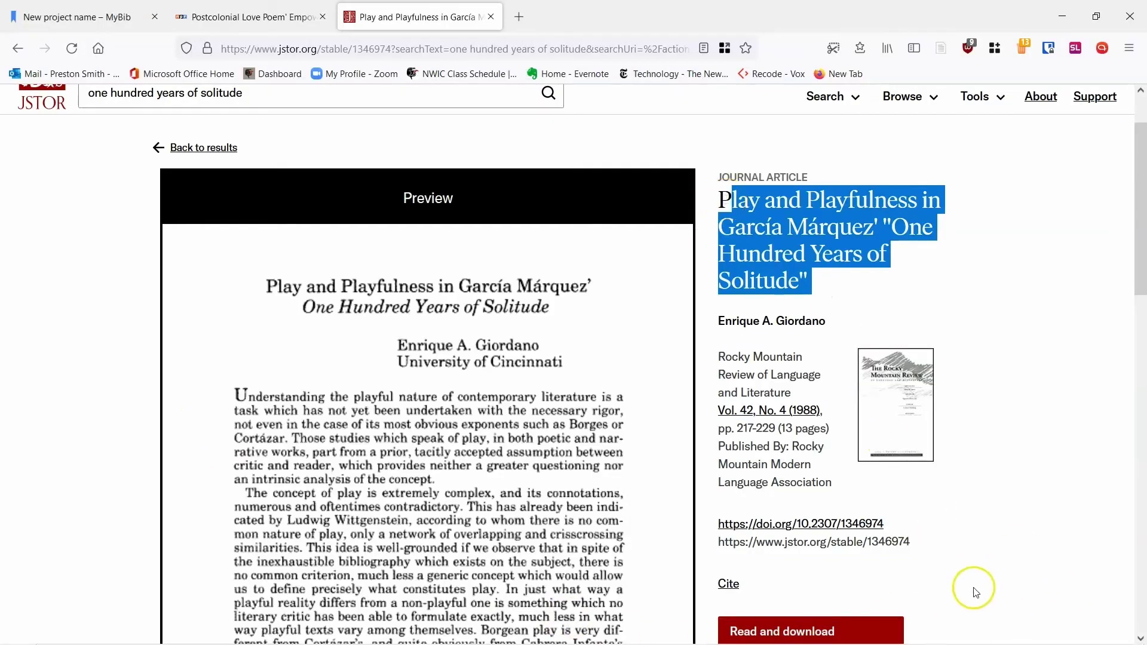
{"action": "left_click_drag", "start_coordinate": [896, 530], "coordinate": [709, 527]}
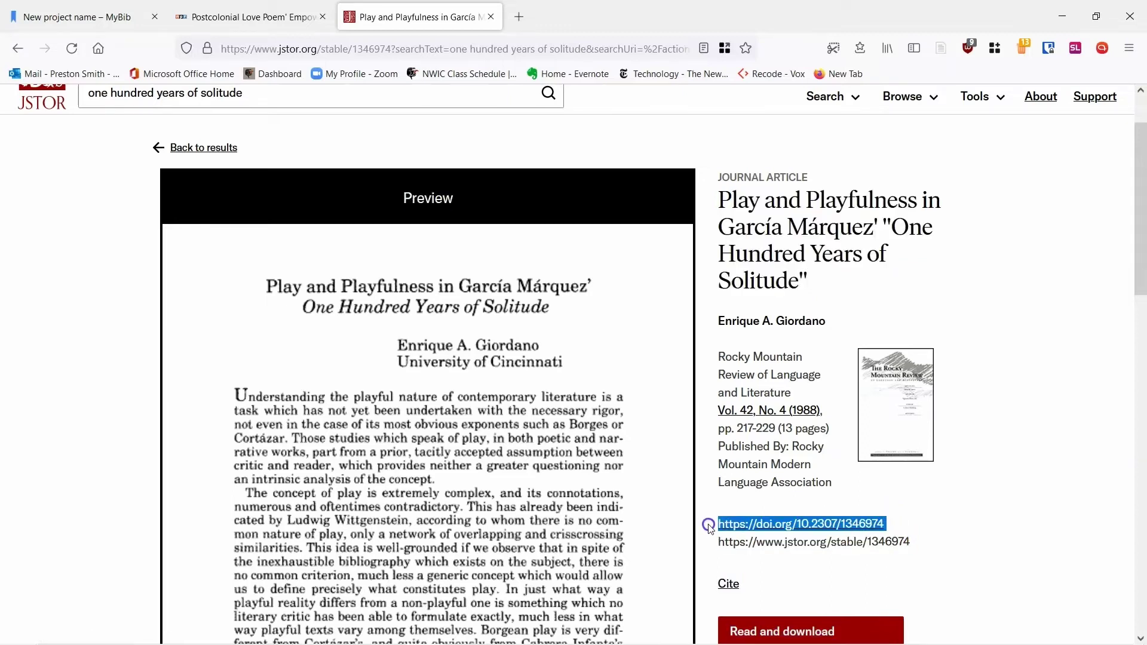
{"action": "right_click", "coordinate": [769, 524]}
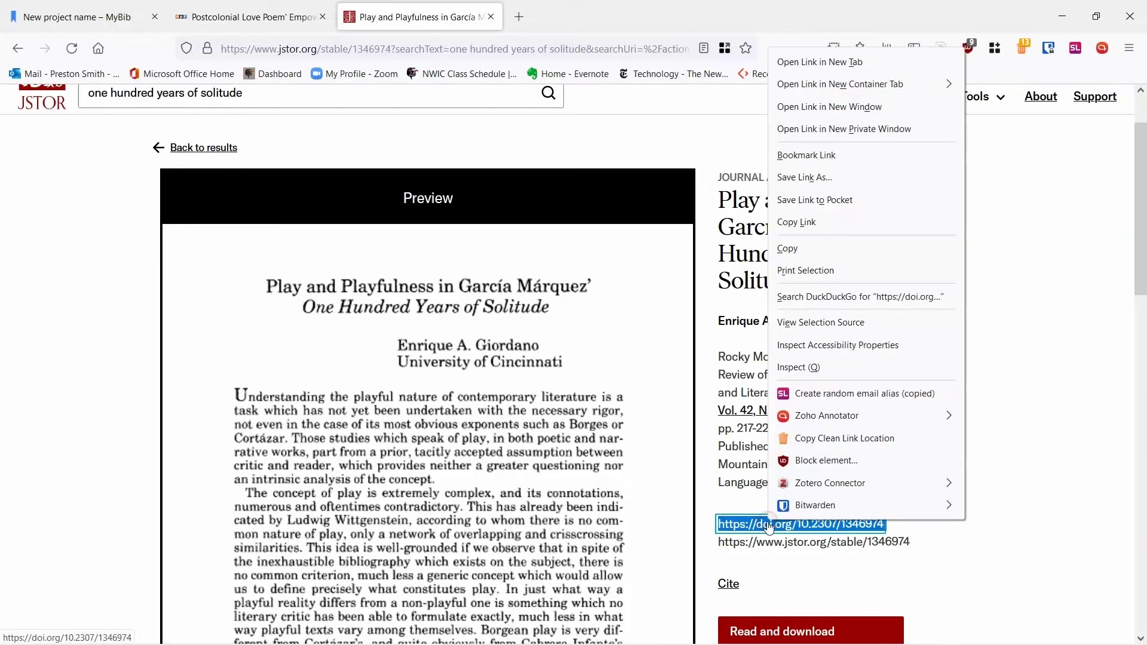
{"action": "left_click", "coordinate": [788, 248]}
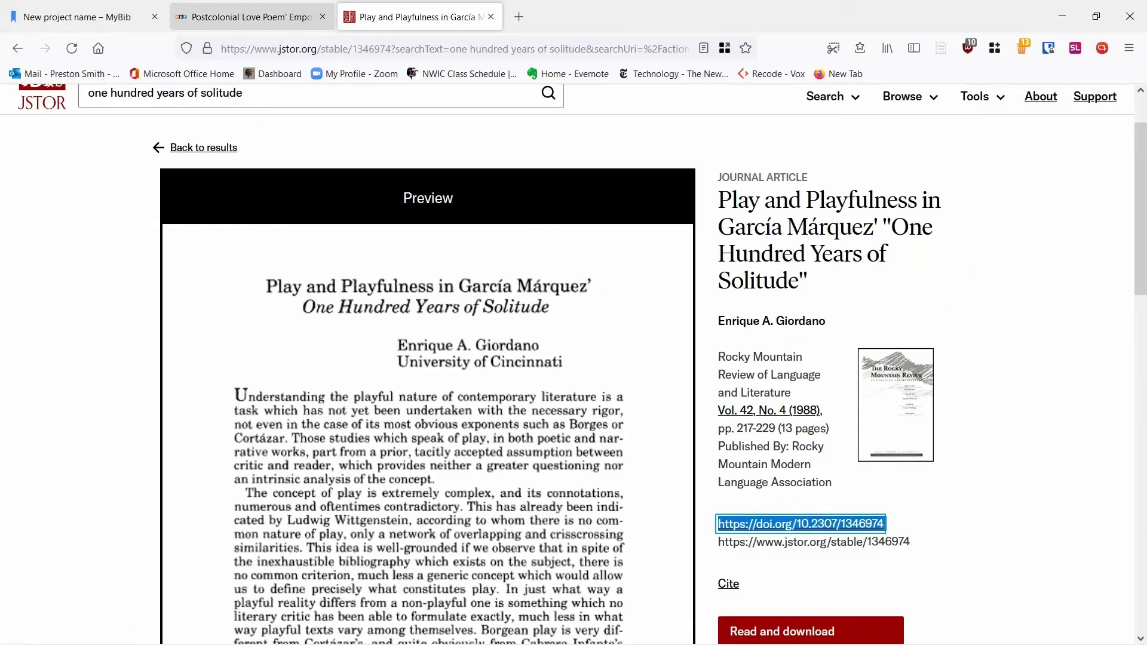
{"action": "left_click", "coordinate": [75, 17]}
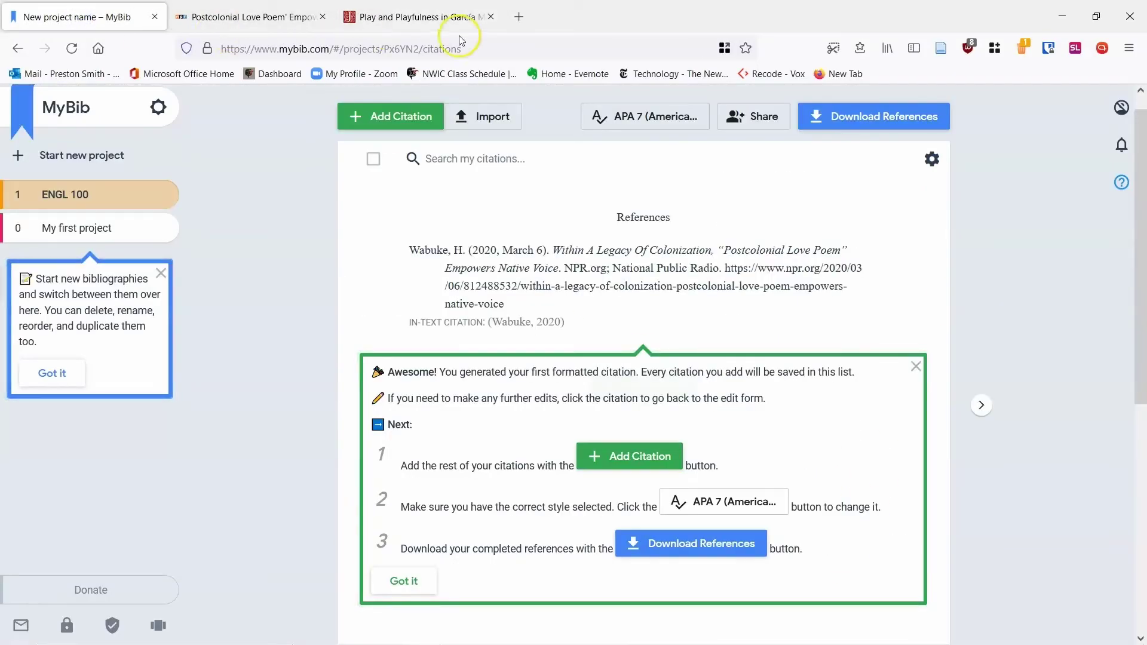
{"action": "left_click", "coordinate": [597, 457]}
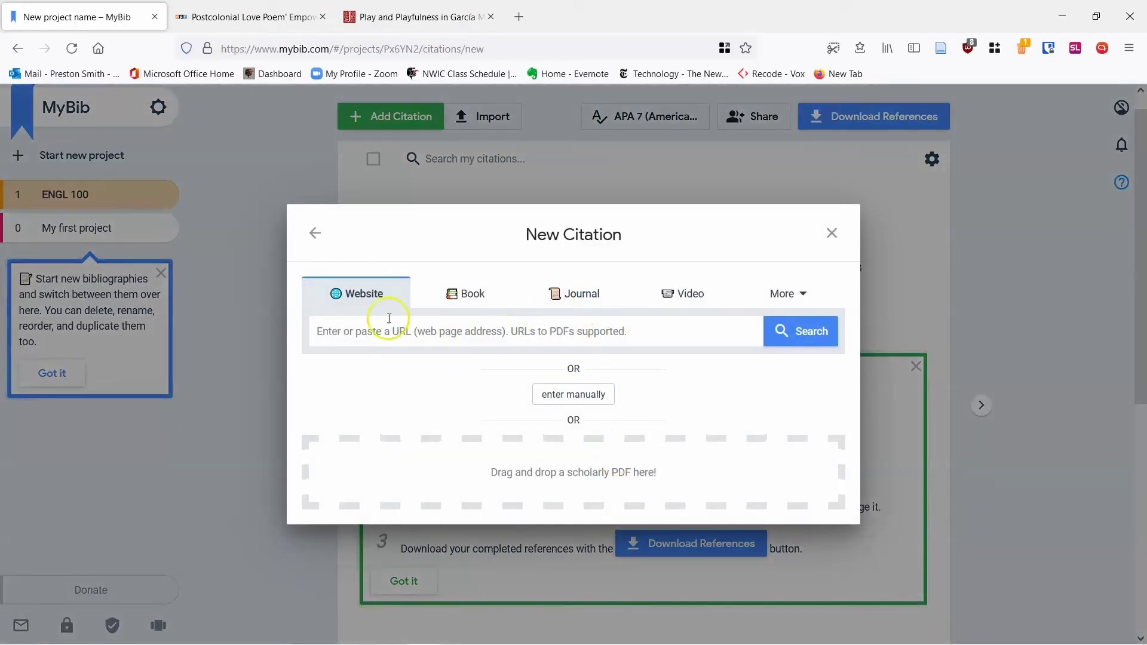
{"action": "left_click", "coordinate": [572, 293]}
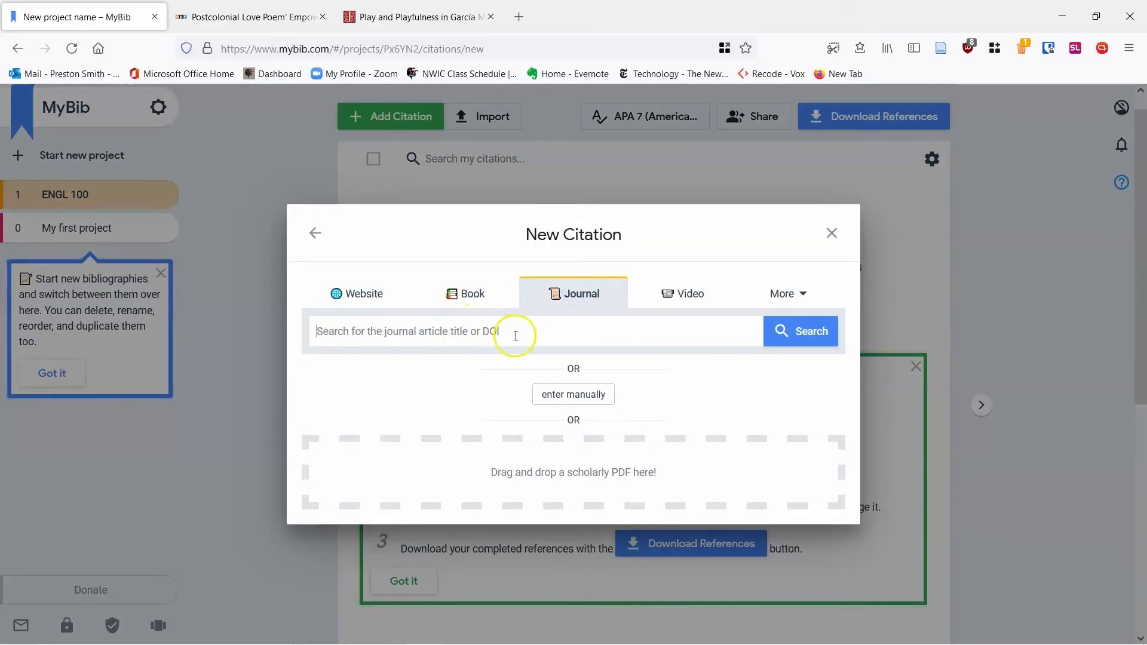
{"action": "right_click", "coordinate": [346, 331]}
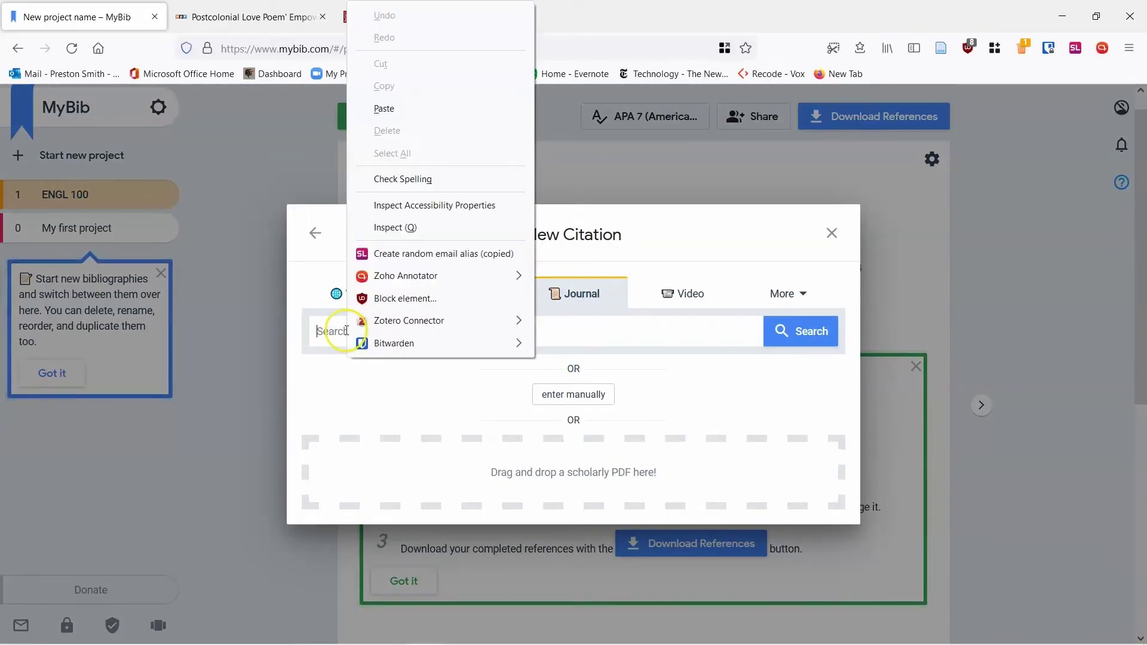
{"action": "left_click", "coordinate": [406, 103]}
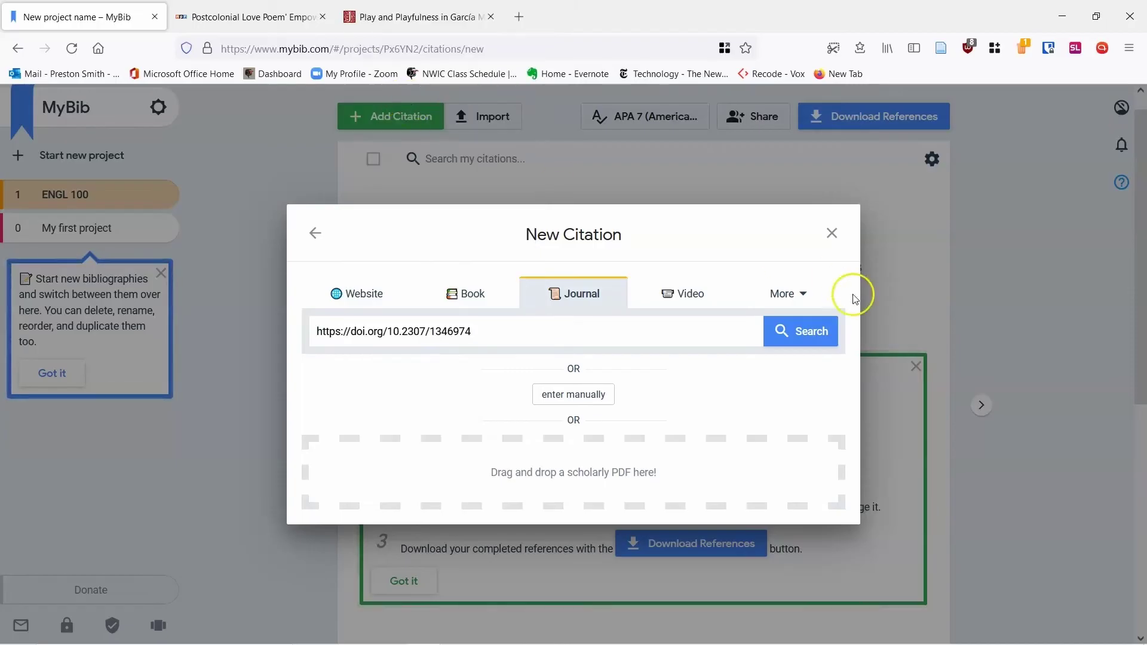
{"action": "left_click", "coordinate": [808, 331]}
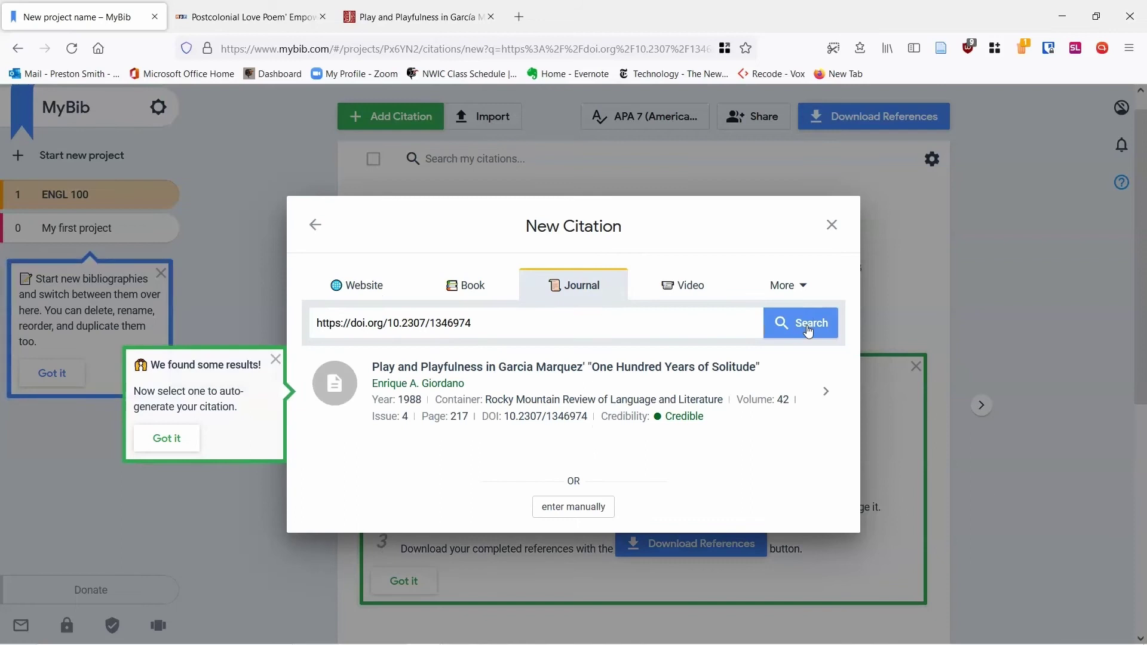
{"action": "left_click", "coordinate": [825, 394]}
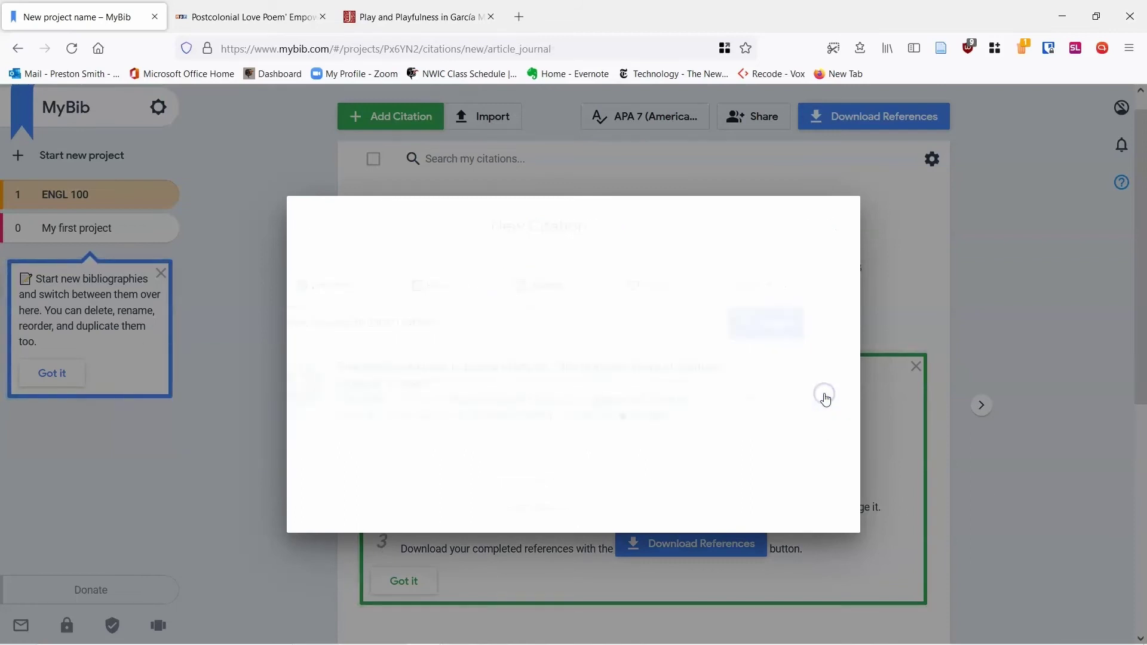
{"action": "left_click", "coordinate": [899, 492]}
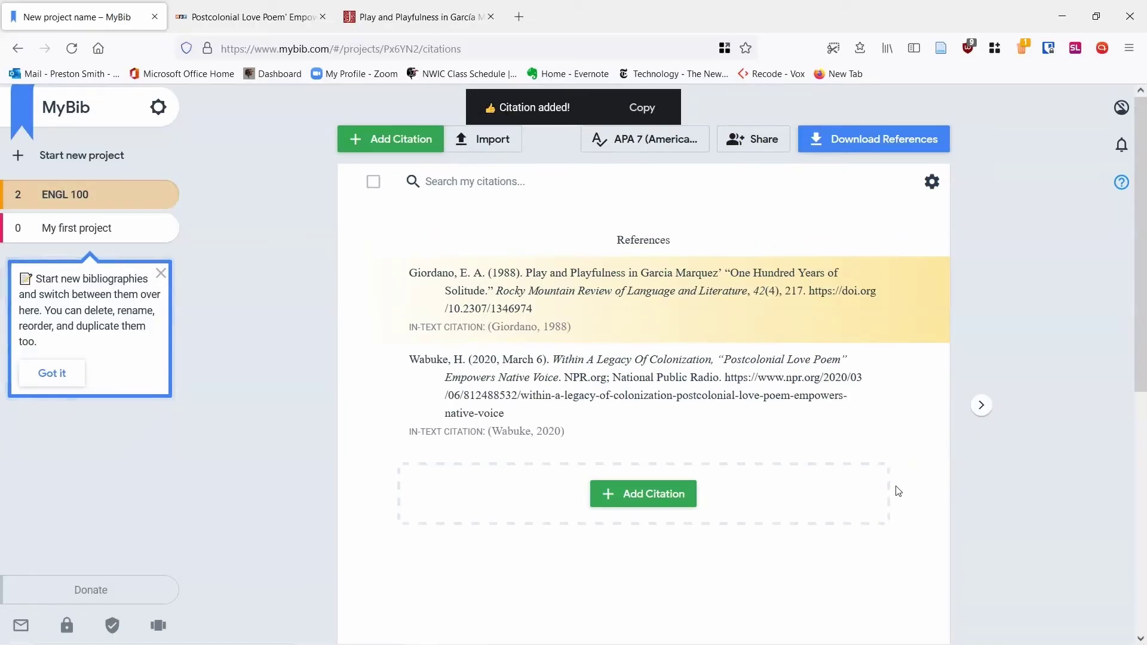
- Examine the actions available for the Rocky Mountain Review journal citation and dismiss them
{"action": "left_click", "coordinate": [617, 297]}
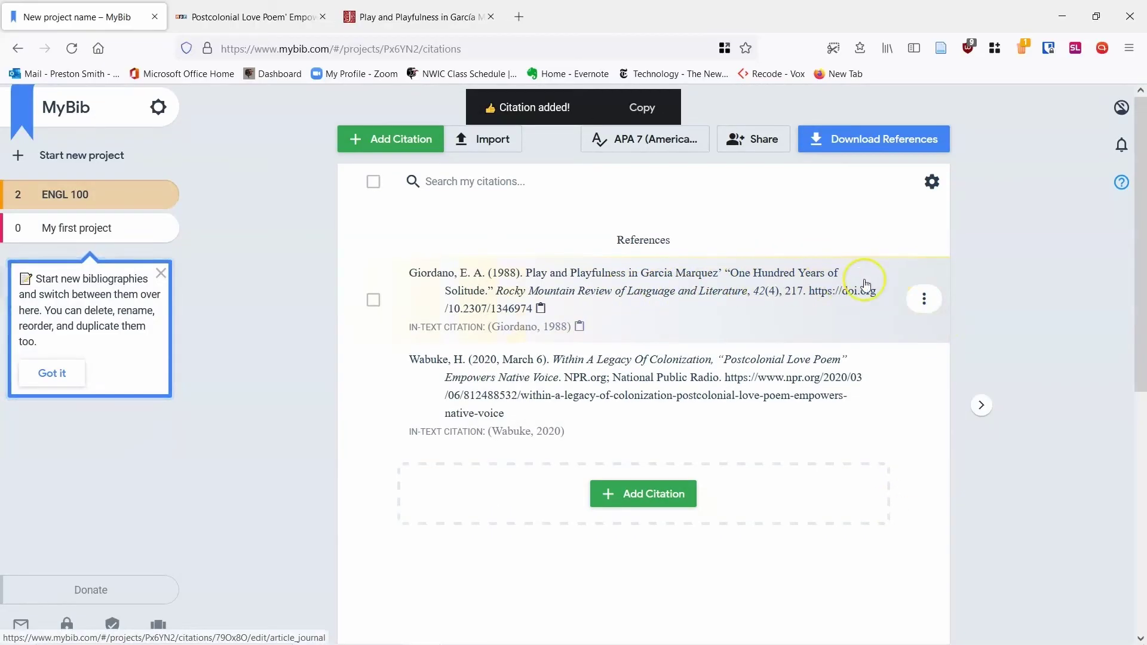
{"action": "left_click", "coordinate": [925, 301]}
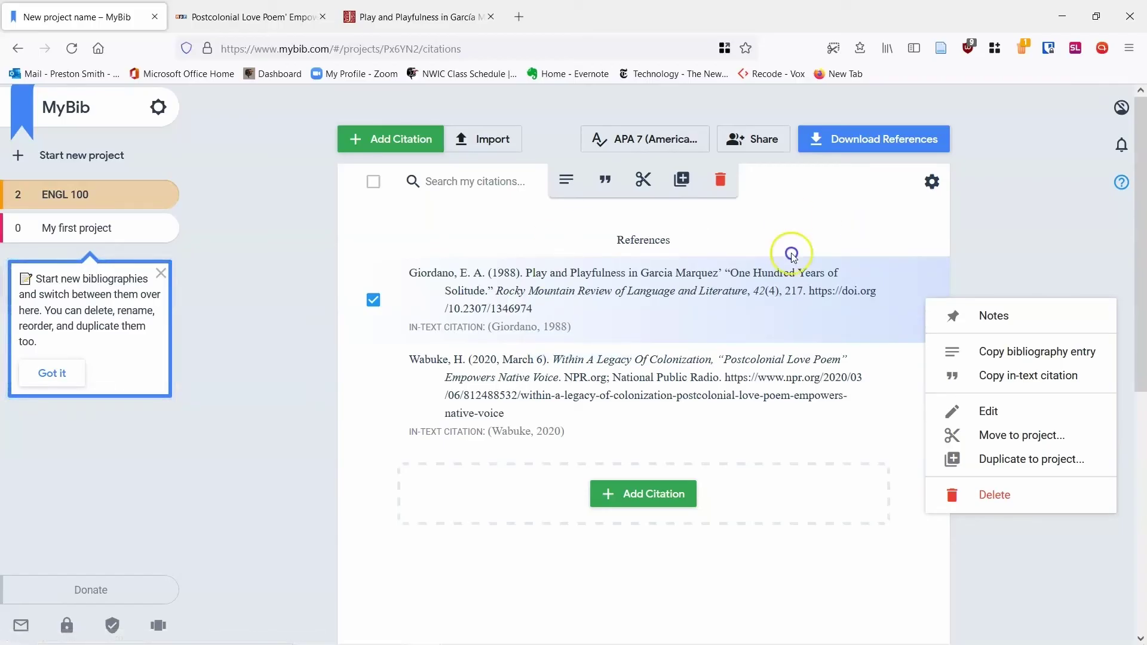
{"action": "left_click", "coordinate": [947, 245]}
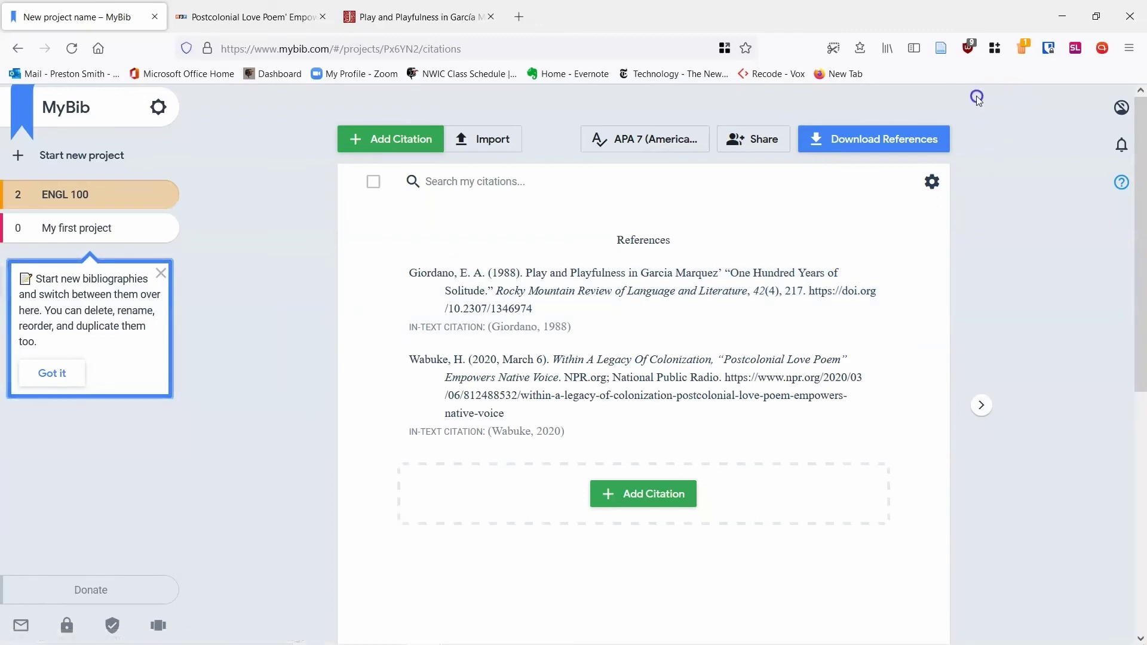
- Export the references for copy and paste, copy them for Microsoft Word and close the bibliography preview
{"action": "left_click", "coordinate": [874, 142]}
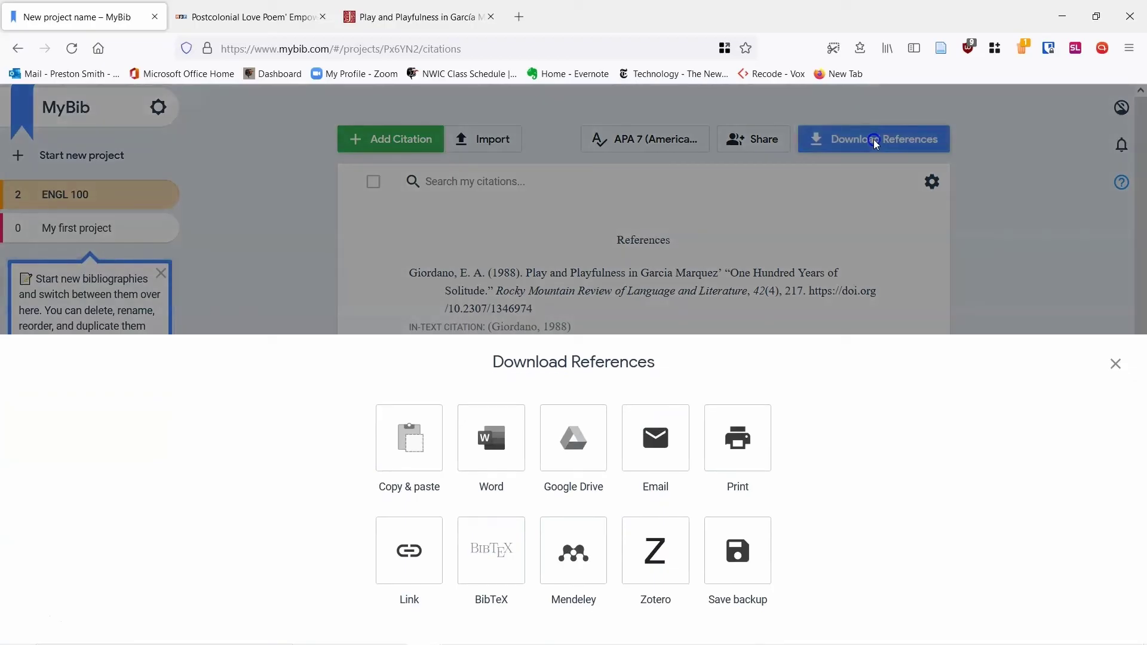
{"action": "left_click", "coordinate": [410, 447]}
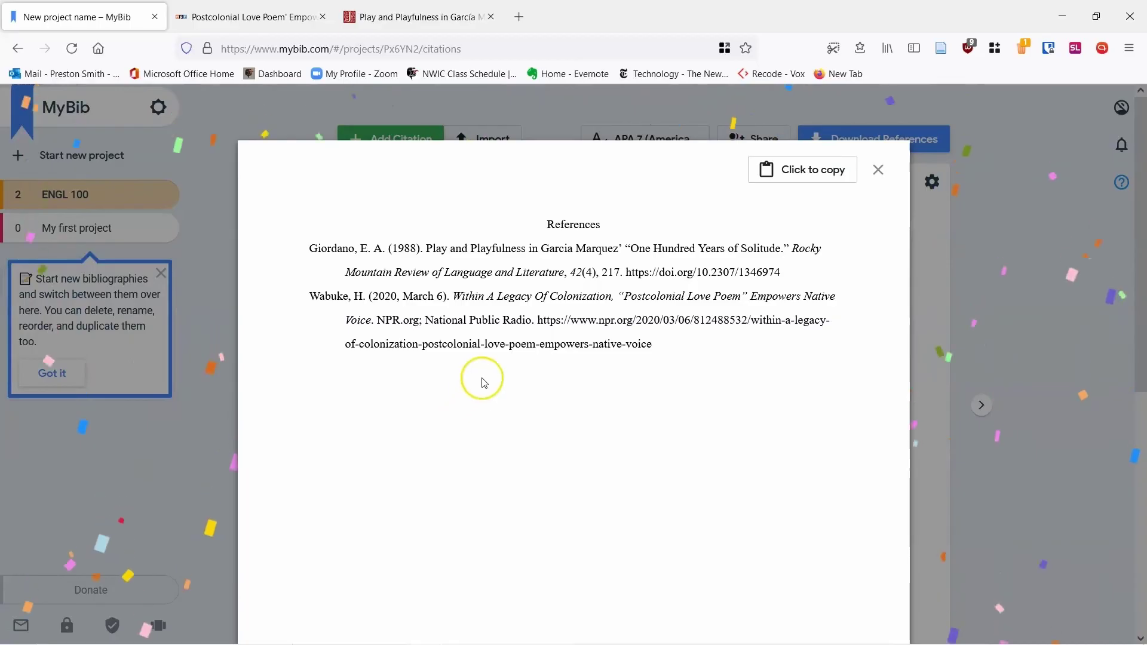
{"action": "left_click", "coordinate": [807, 171]}
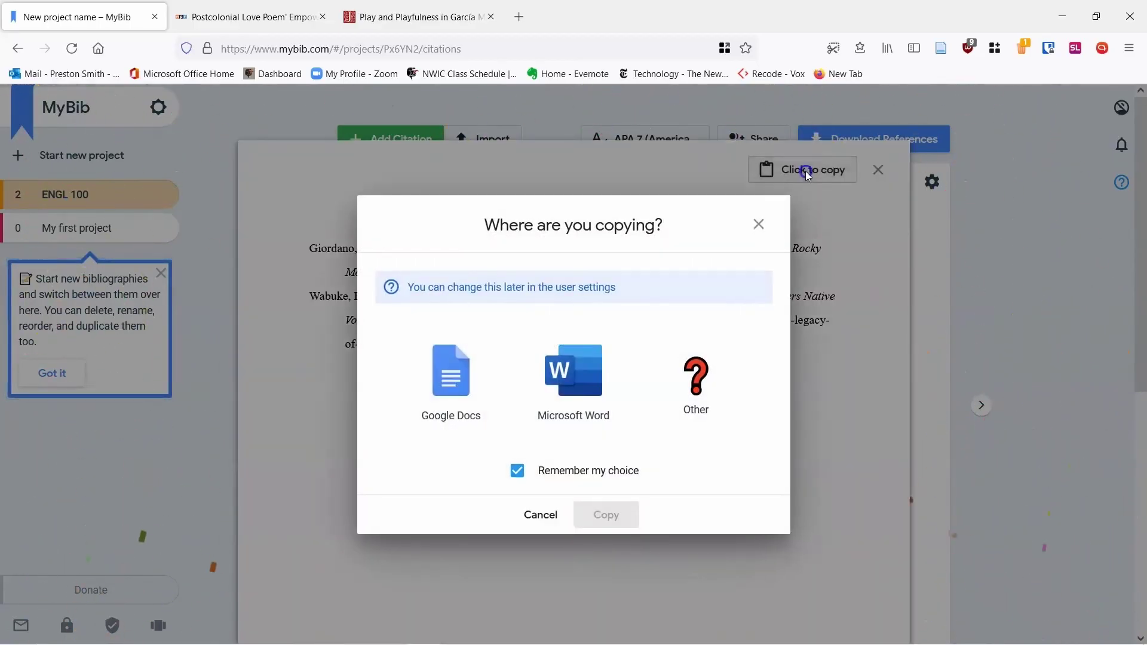
{"action": "left_click", "coordinate": [584, 372]}
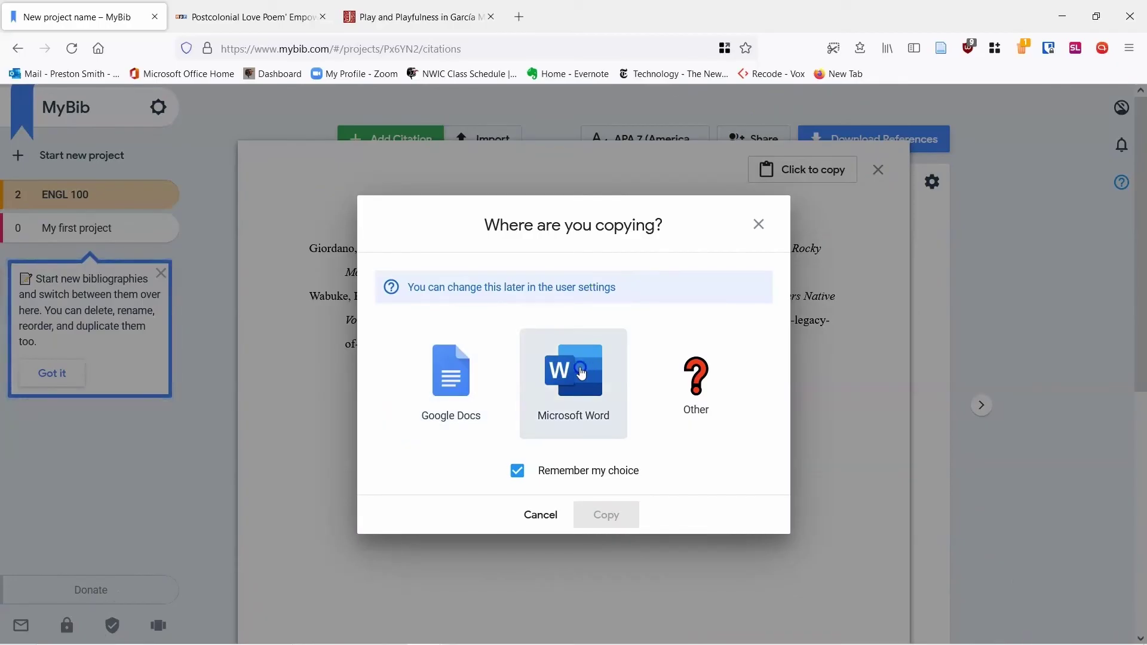
{"action": "left_click", "coordinate": [581, 373]}
{"action": "left_click", "coordinate": [607, 513]}
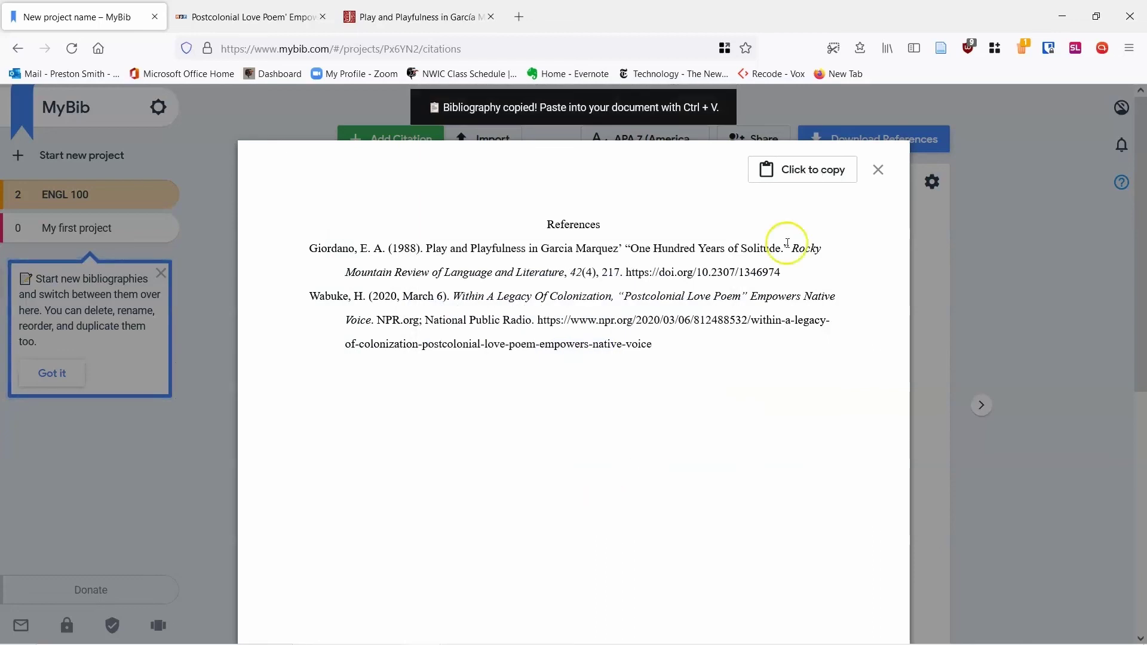
{"action": "left_click", "coordinate": [878, 170]}
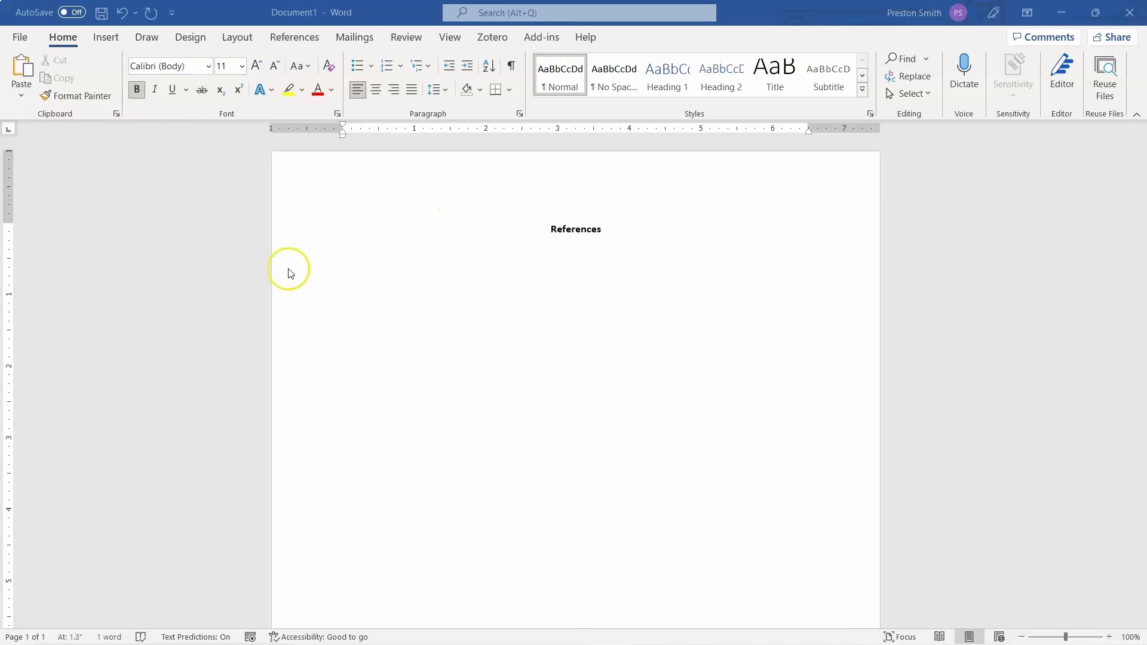
- Switch to Word, paste the bibliography below the bold References heading with source formatting, and delete the duplicate pasted heading
{"action": "left_click", "coordinate": [318, 261]}
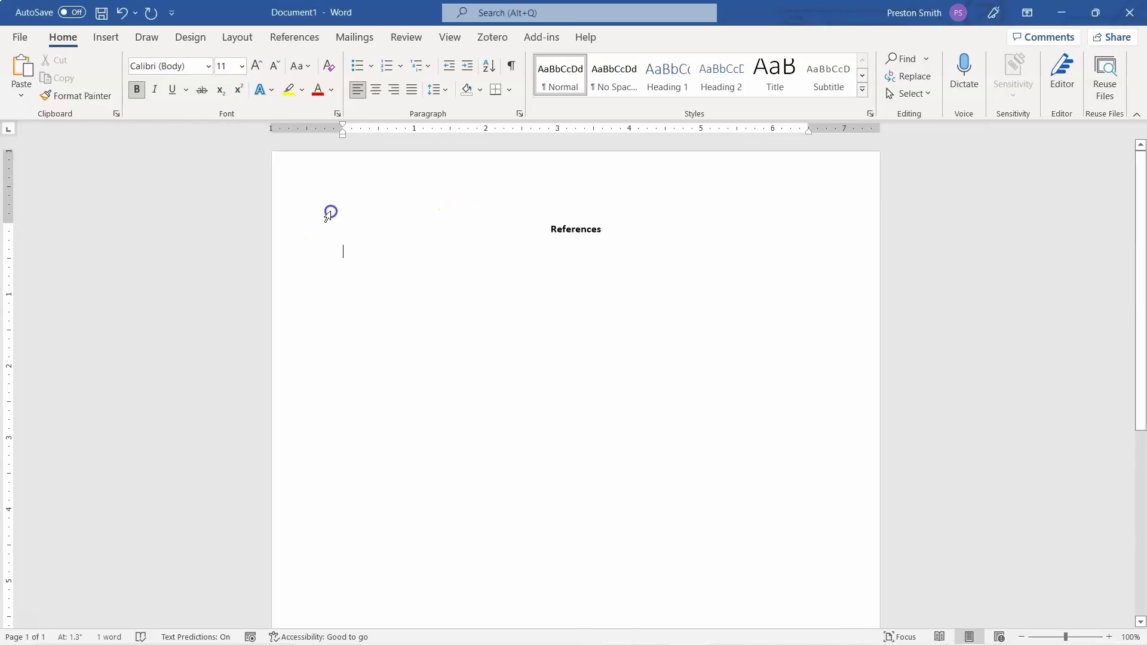
{"action": "right_click", "coordinate": [345, 249]}
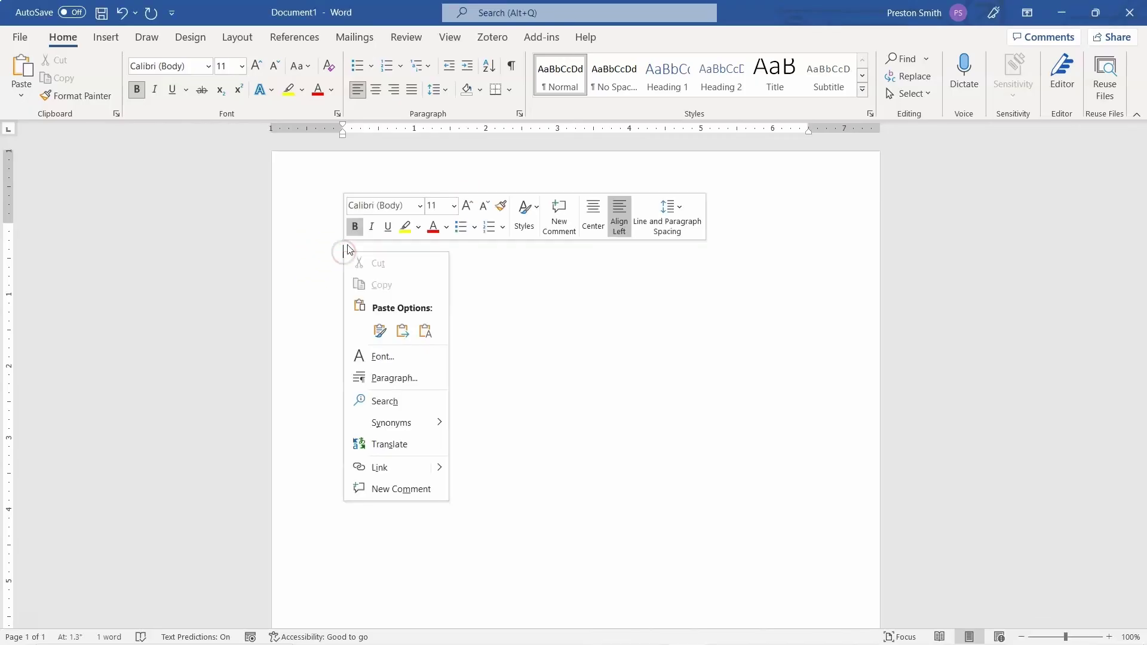
{"action": "left_click", "coordinate": [380, 331]}
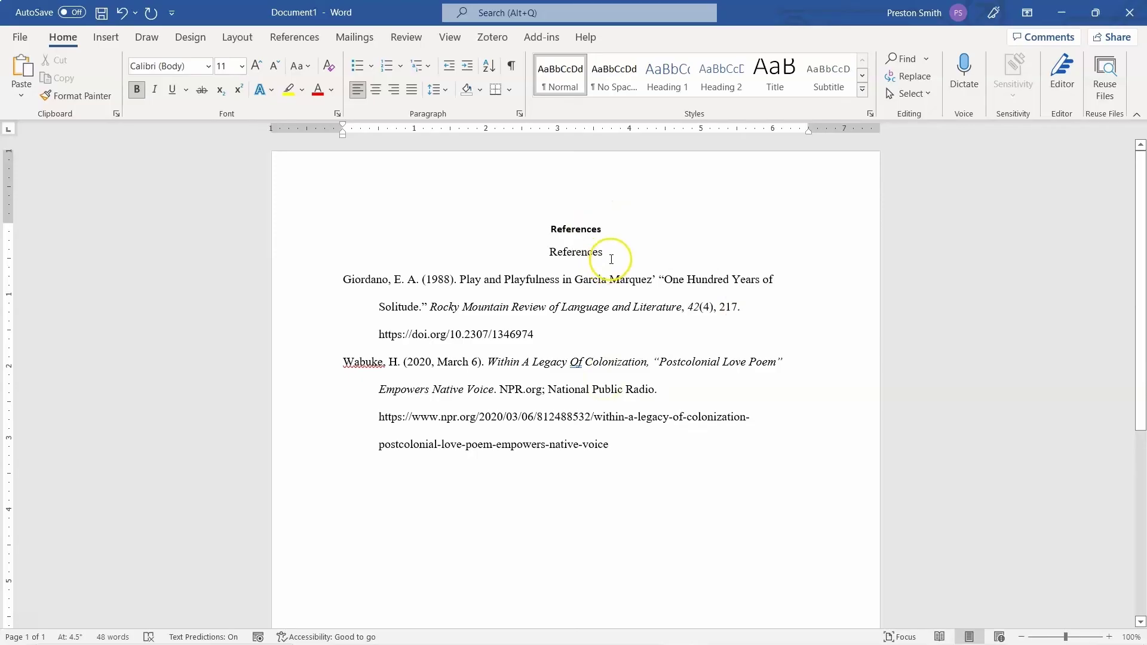
{"action": "left_click_drag", "start_coordinate": [611, 259], "coordinate": [549, 253]}
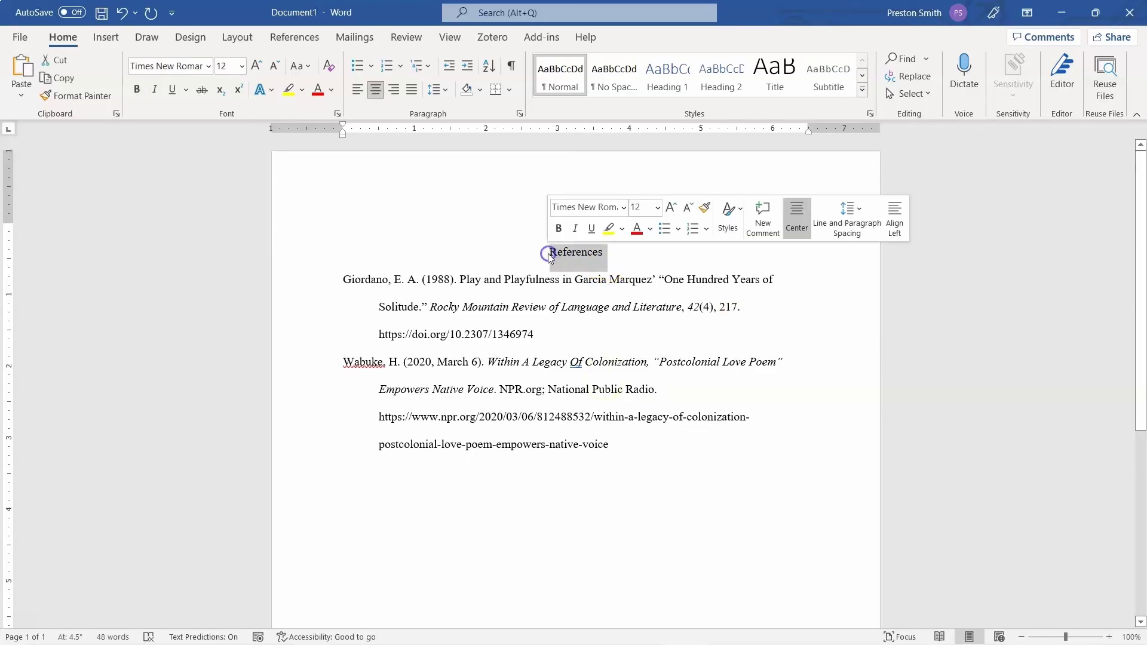
{"action": "key", "text": "Delete"}
- Change the font of both pasted reference entries to Calibri (Body) and deselect the text
{"action": "left_click_drag", "start_coordinate": [598, 416], "coordinate": [325, 290]}
{"action": "left_click_drag", "start_coordinate": [585, 414], "coordinate": [298, 253]}
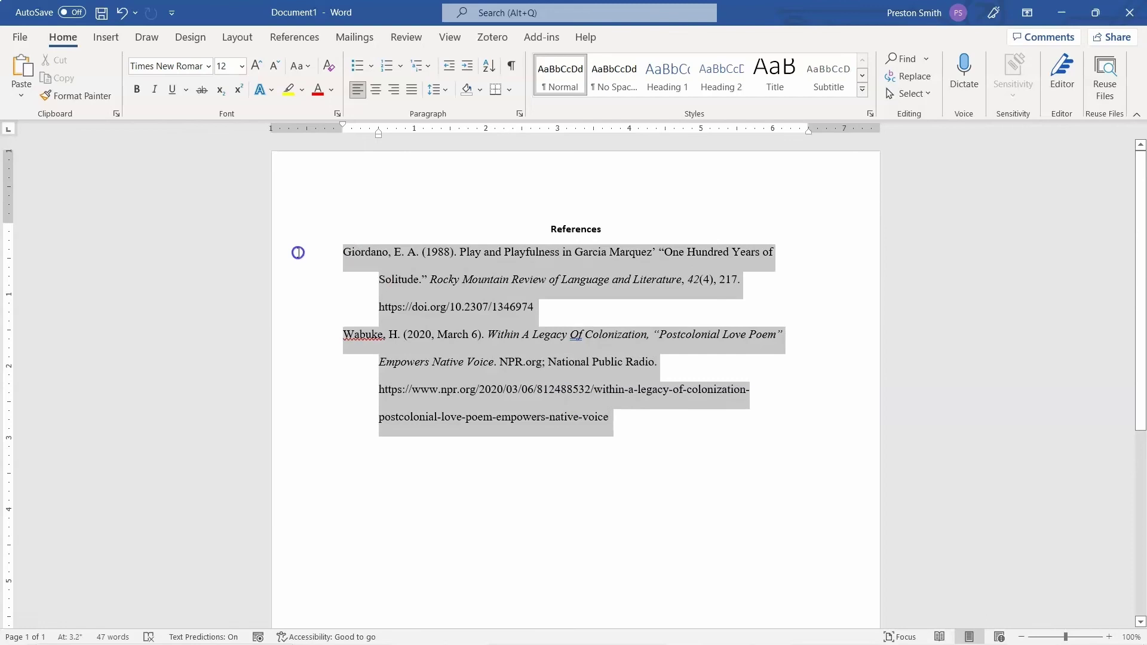
{"action": "left_click", "coordinate": [209, 63]}
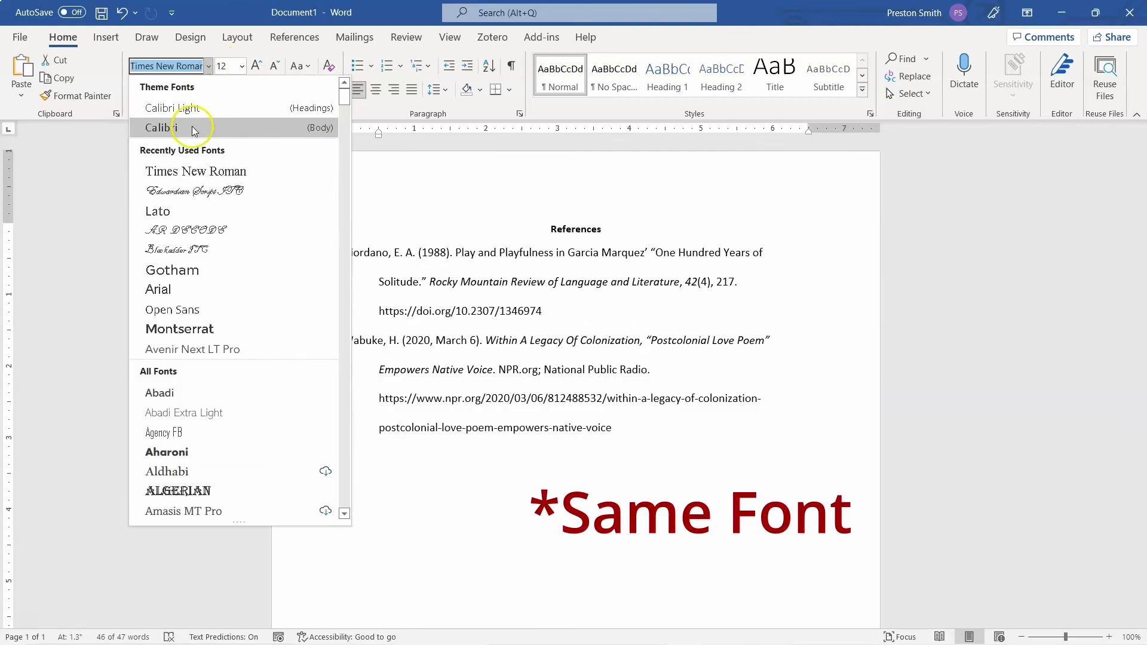
{"action": "left_click", "coordinate": [187, 131]}
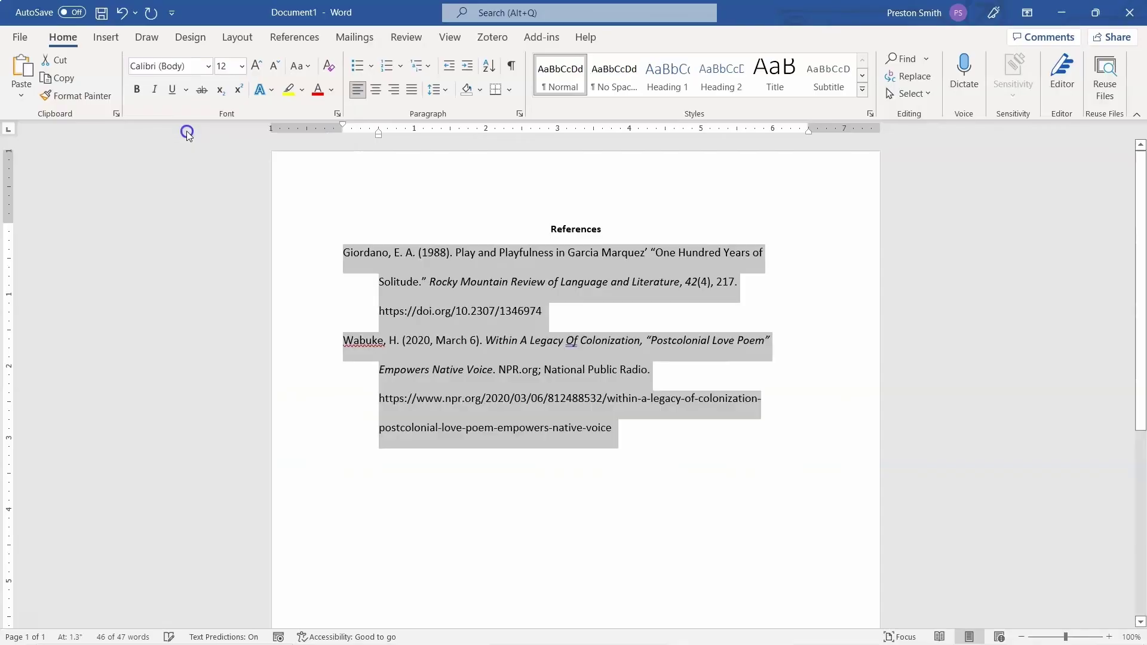
{"action": "left_click", "coordinate": [553, 310]}
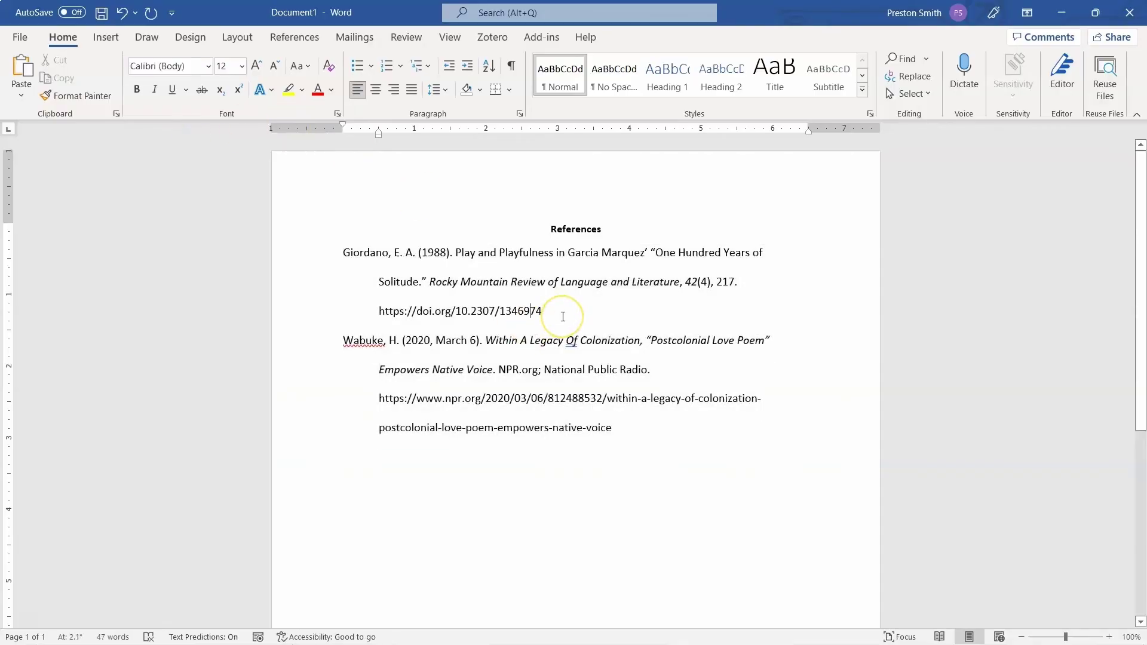